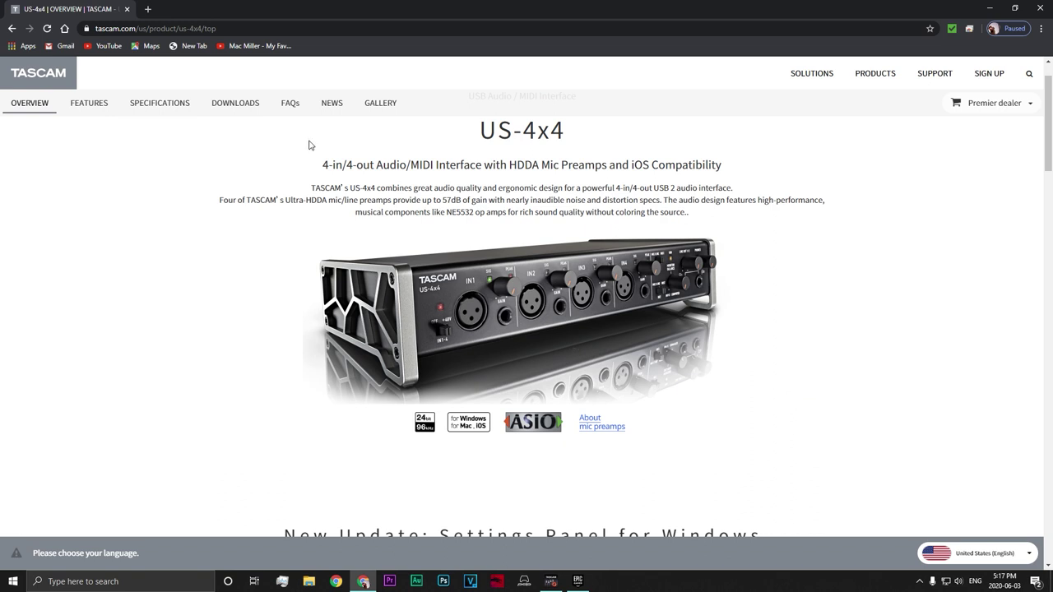
- Open the US-4x4 downloads page and download the Firmware V1.01 for Windows zip
click(179, 29)
click(218, 165)
click(233, 108)
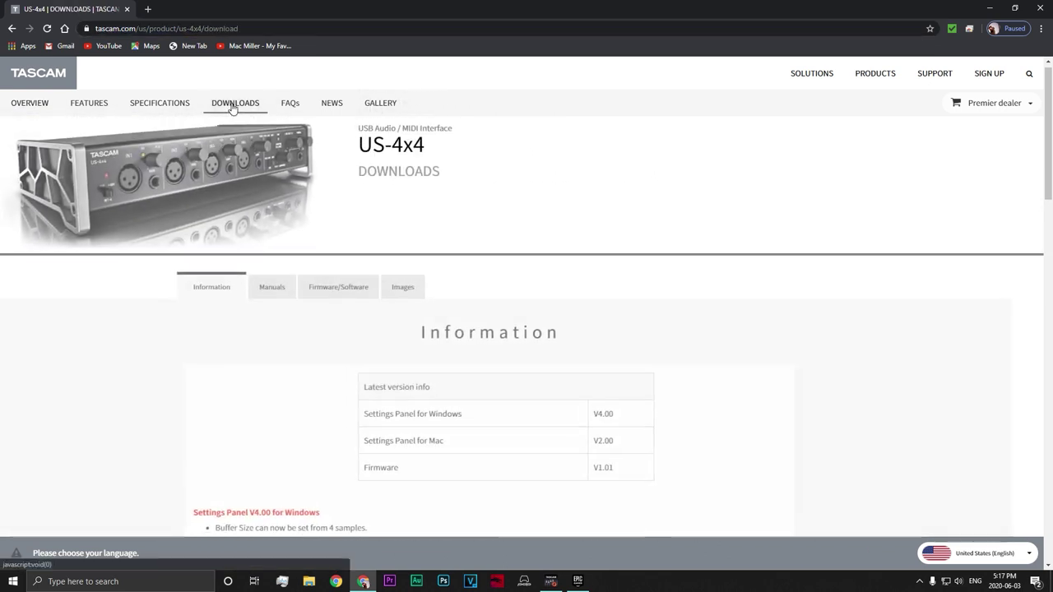
scroll(1052, 251, down, 1)
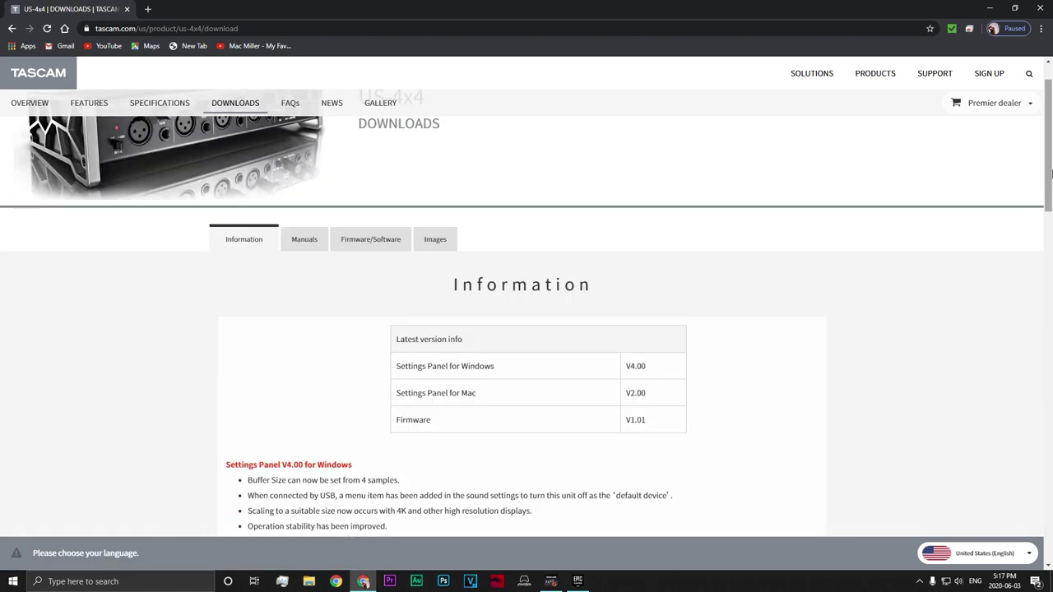
scroll(1051, 249, down, 1)
scroll(1041, 237, down, 4)
scroll(1035, 313, down, 9)
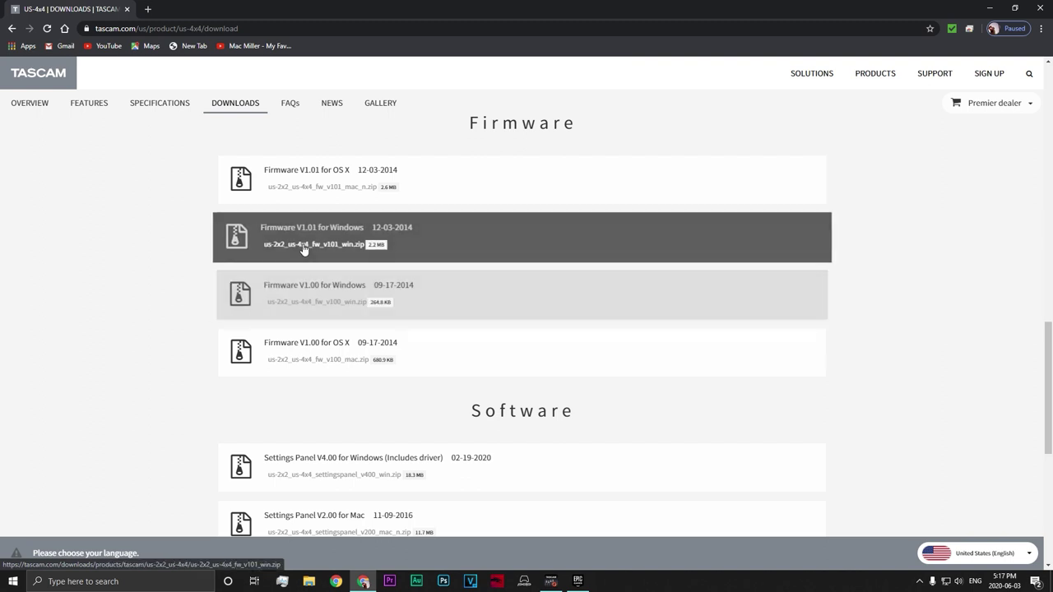
click(302, 245)
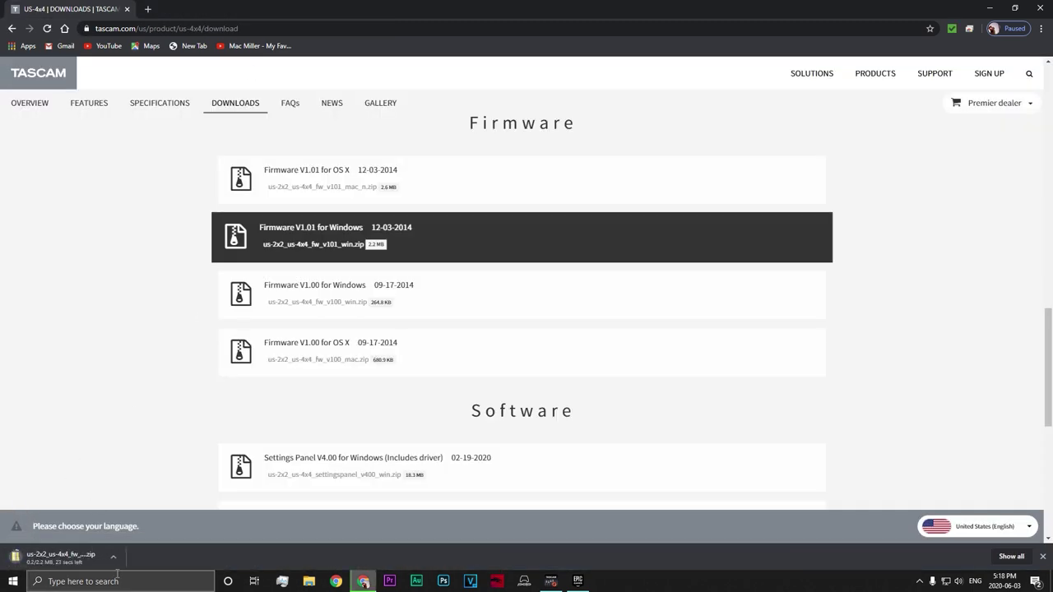
- Download the Settings Panel V4.00 for Windows zip
scroll(129, 419, down, 2)
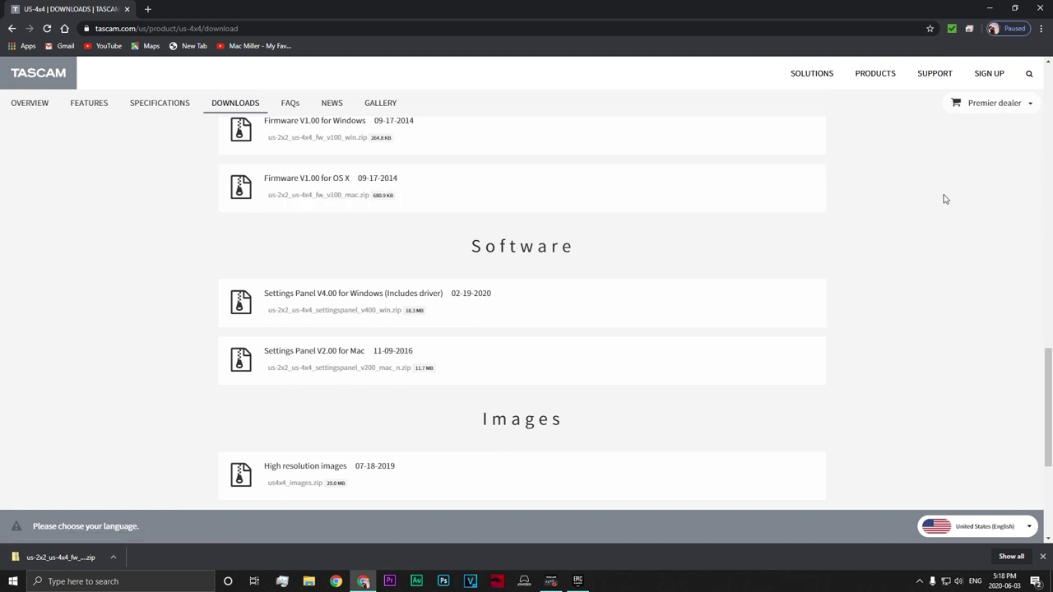
scroll(1051, 400, down, 1)
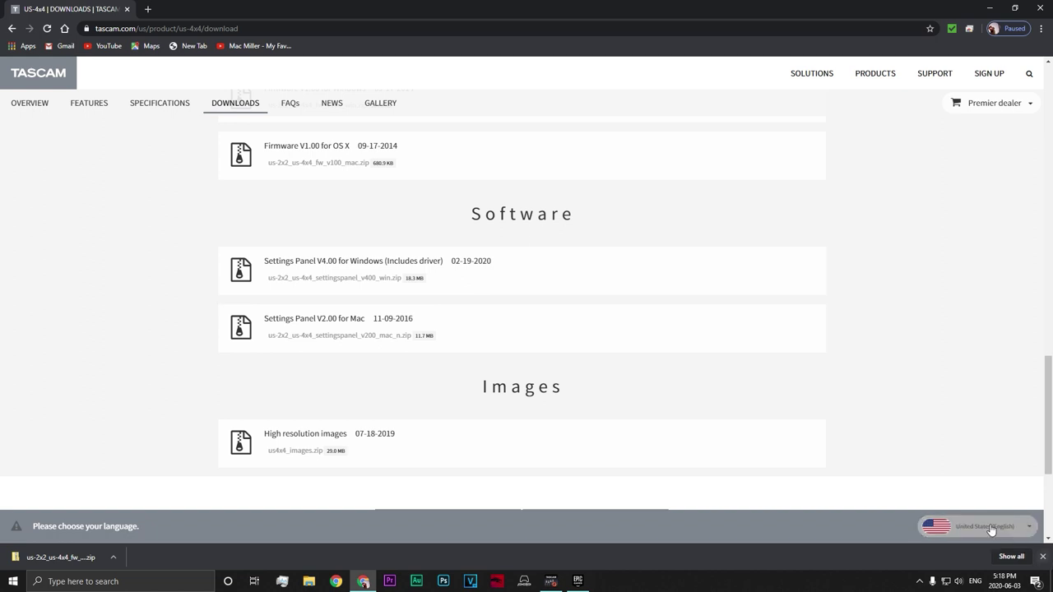
click(394, 270)
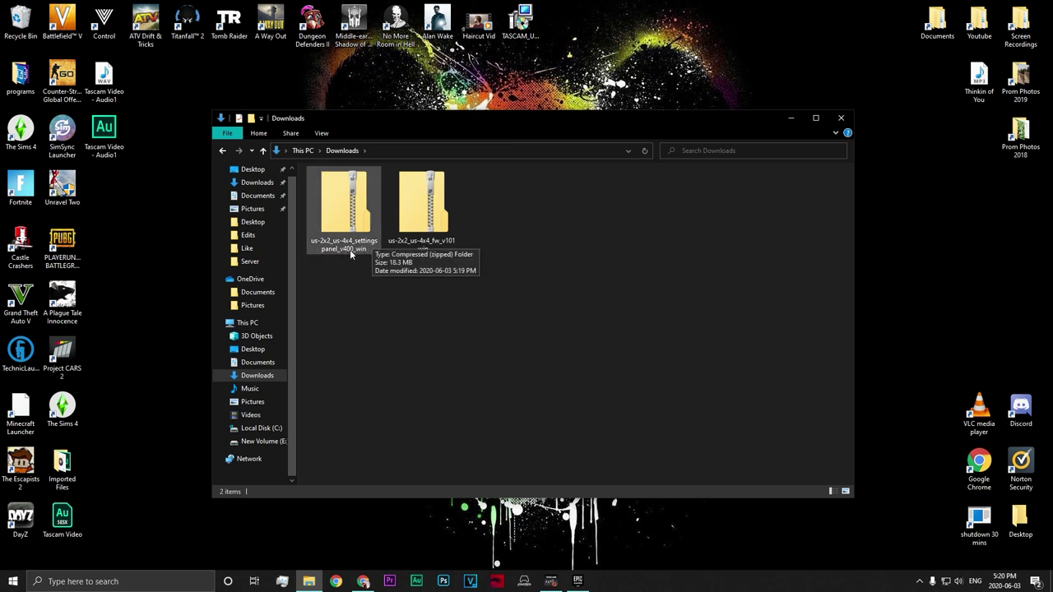
- Copy FirmwareUpdater and the Settings Panel 4.00 installer from the zips to the desktop, then run the updater
double_click(453, 247)
click(408, 234)
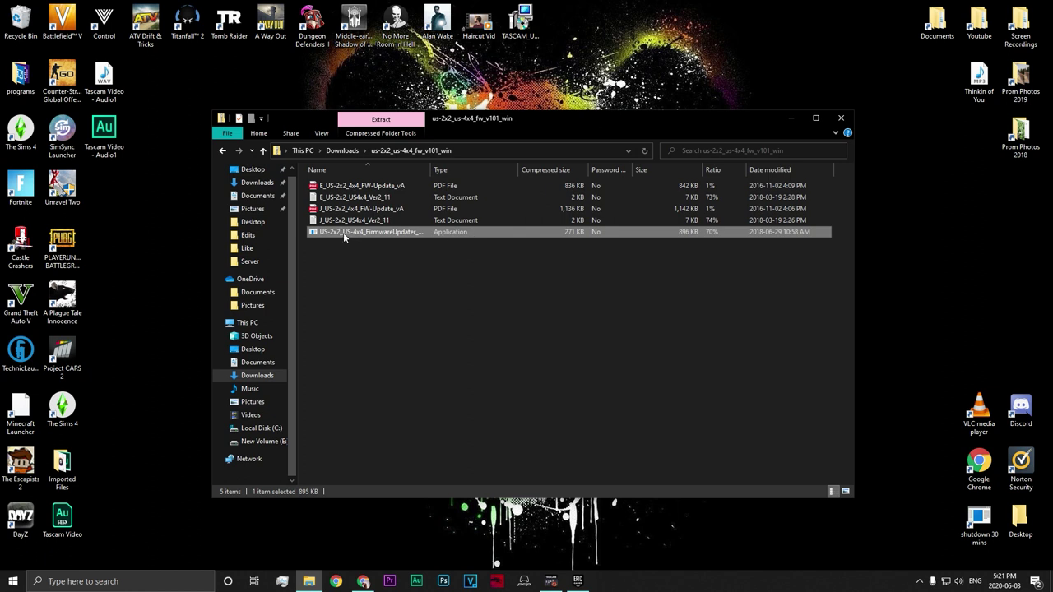
drag(347, 234, 684, 70)
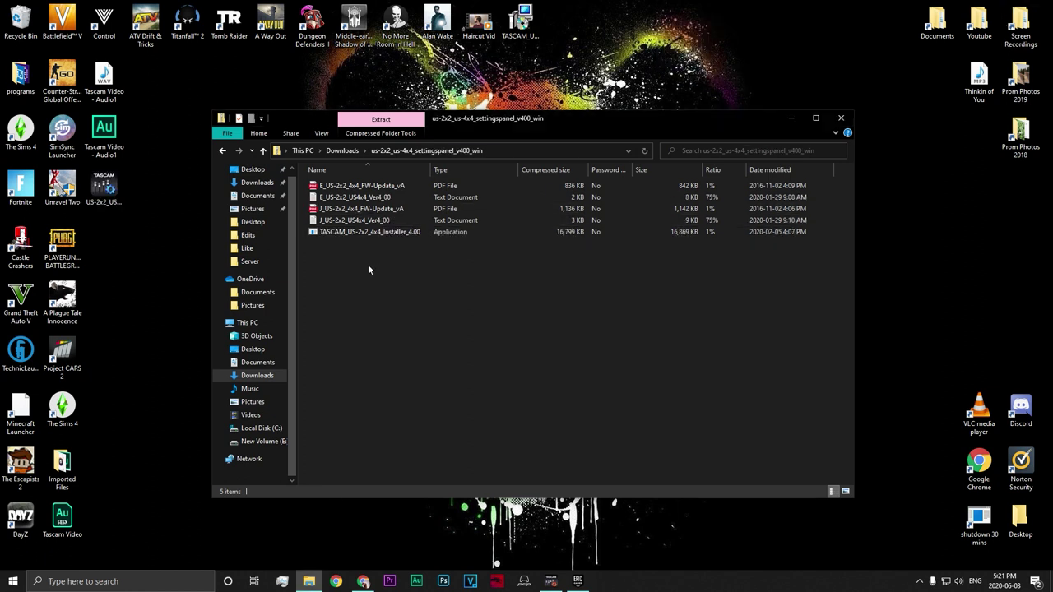
click(372, 233)
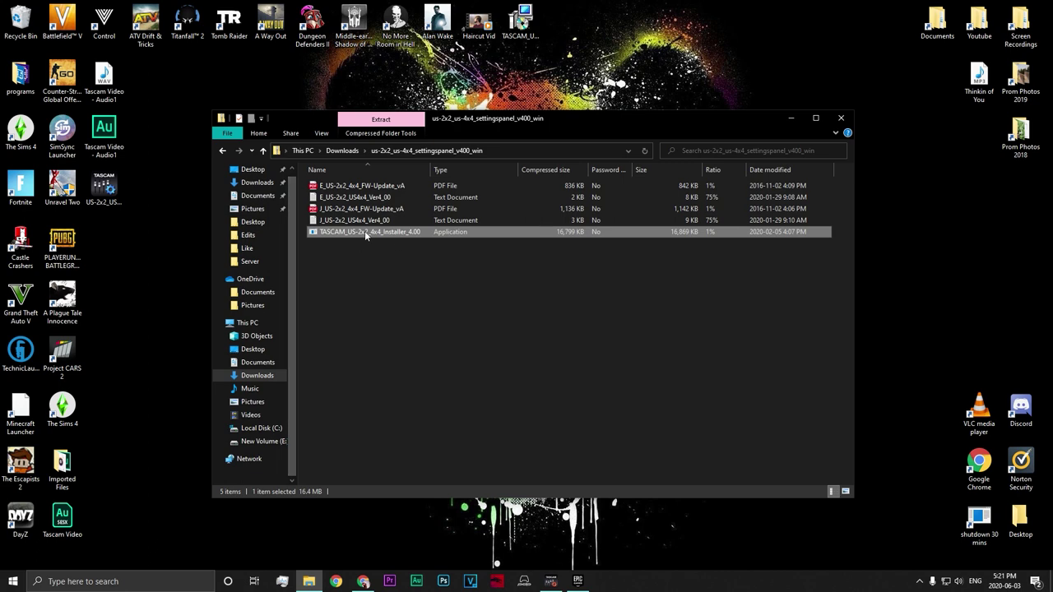
drag(389, 238, 546, 73)
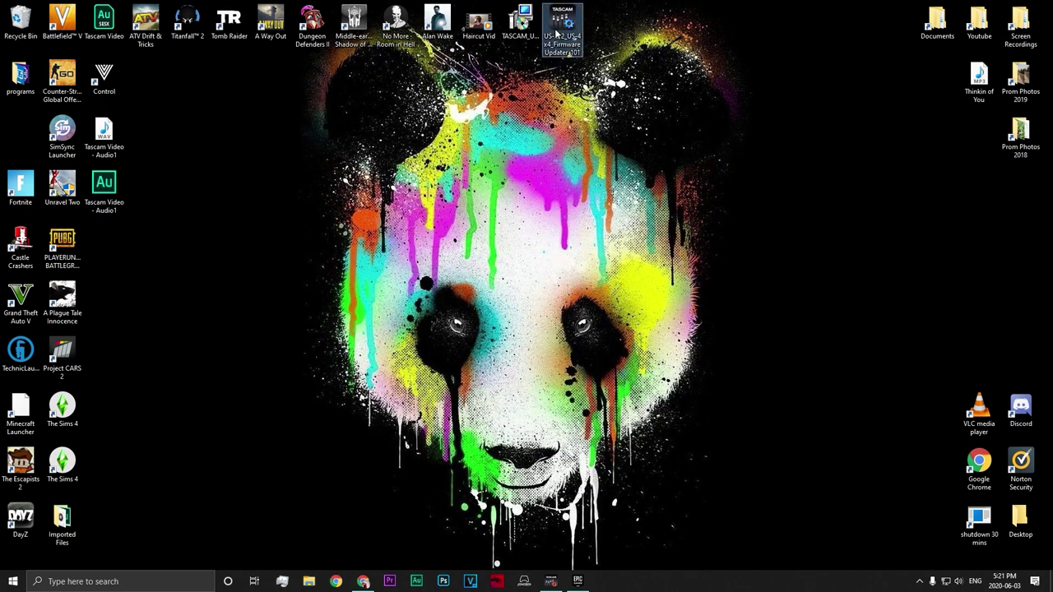
double_click(562, 31)
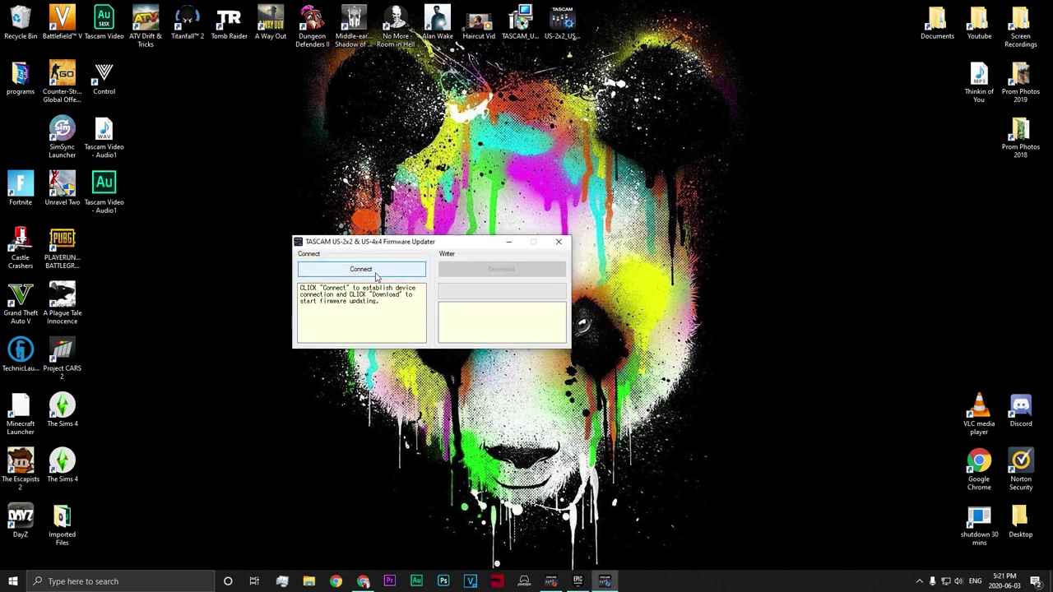
- Connect the updater to the US-4x4, confirm firmware version 1.01, and close it
click(405, 275)
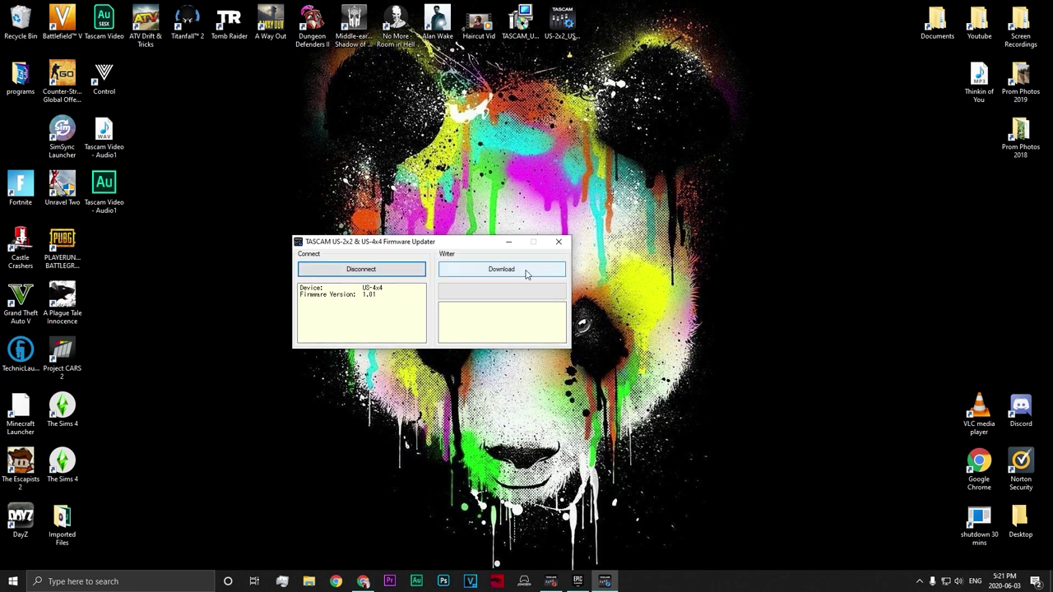
click(559, 241)
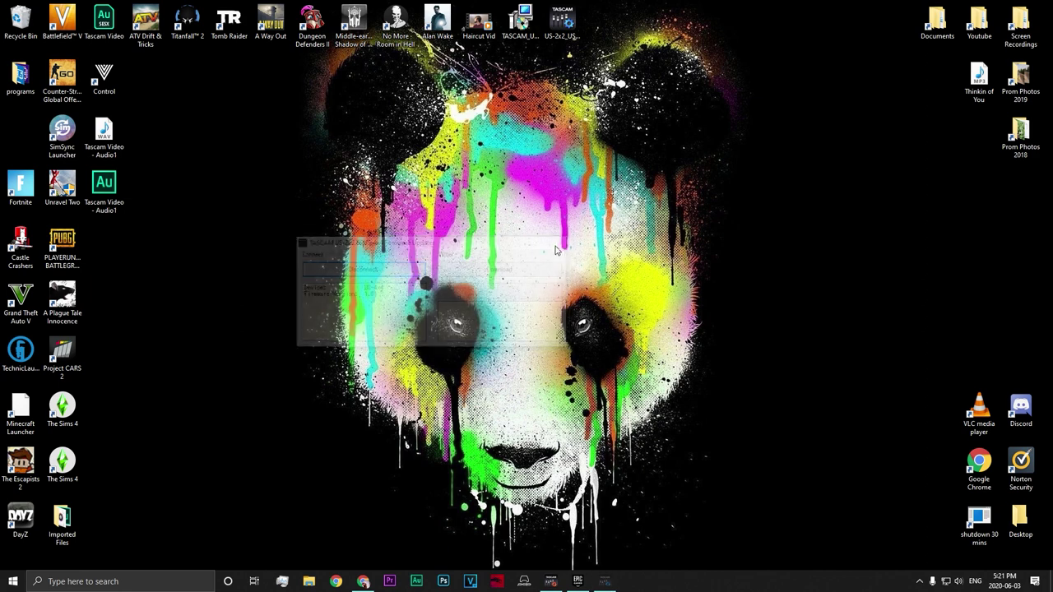
click(510, 37)
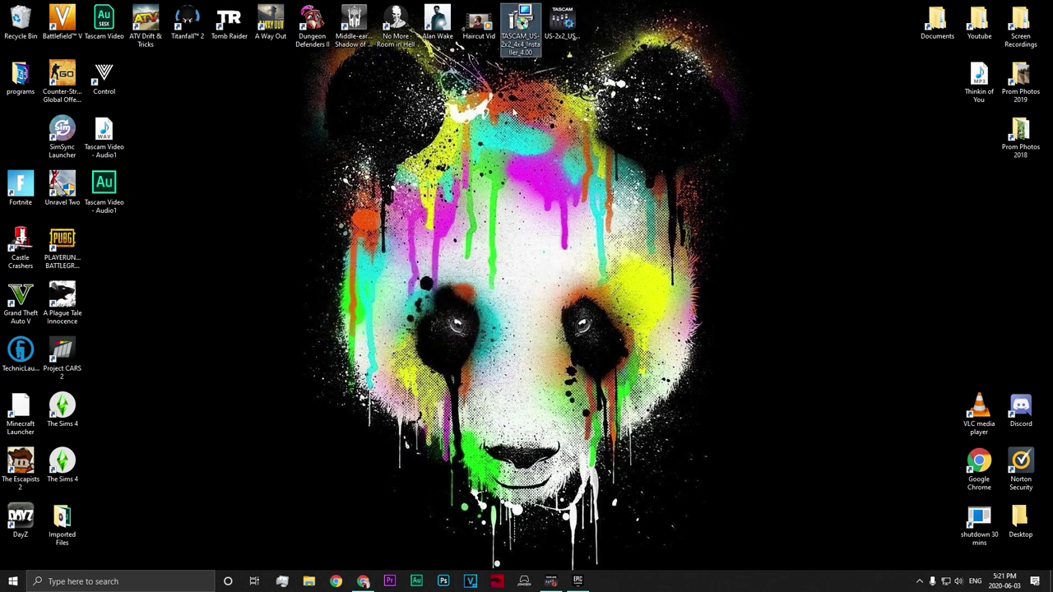
- Run the Settings Panel 4.00 installer, accept the licence, reach the install step, then cancel
double_click(522, 36)
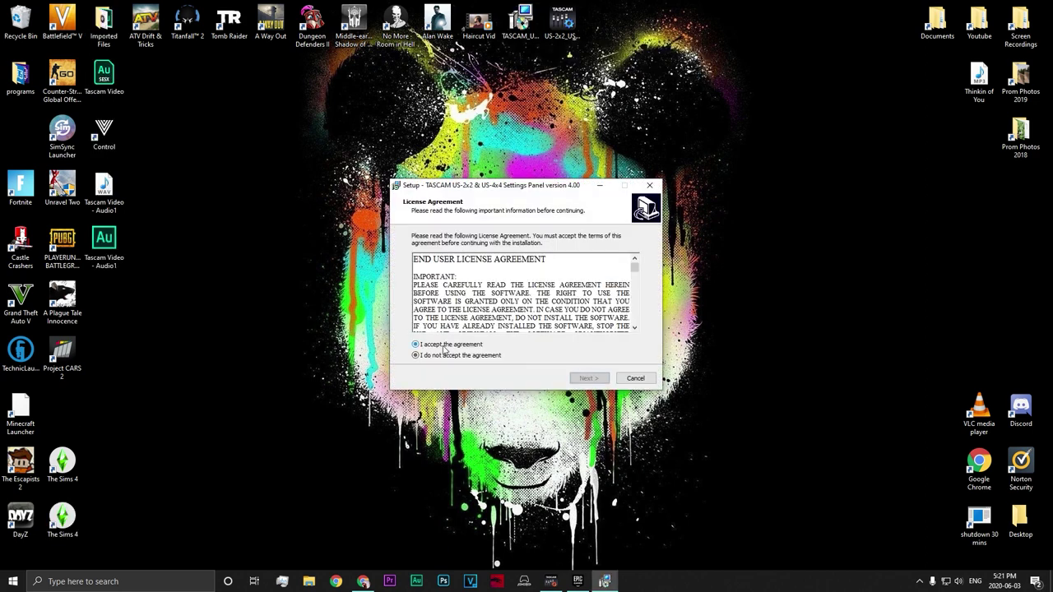
click(444, 345)
click(589, 378)
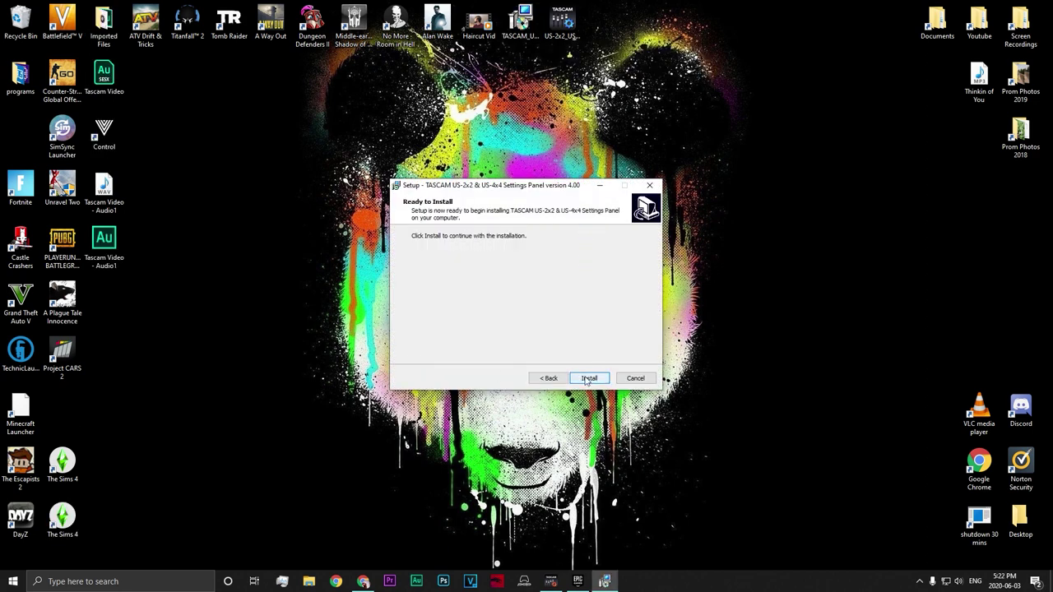
click(634, 378)
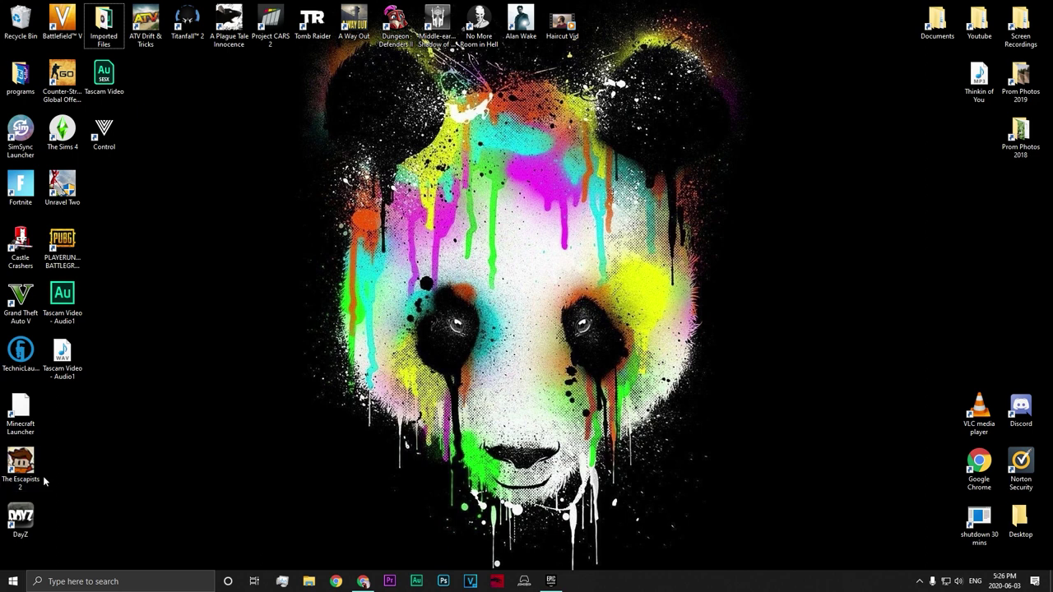
- Launch File Explorer from the Start menu search and reposition its window
drag(43, 399, 82, 438)
drag(184, 248, 329, 353)
key(super)
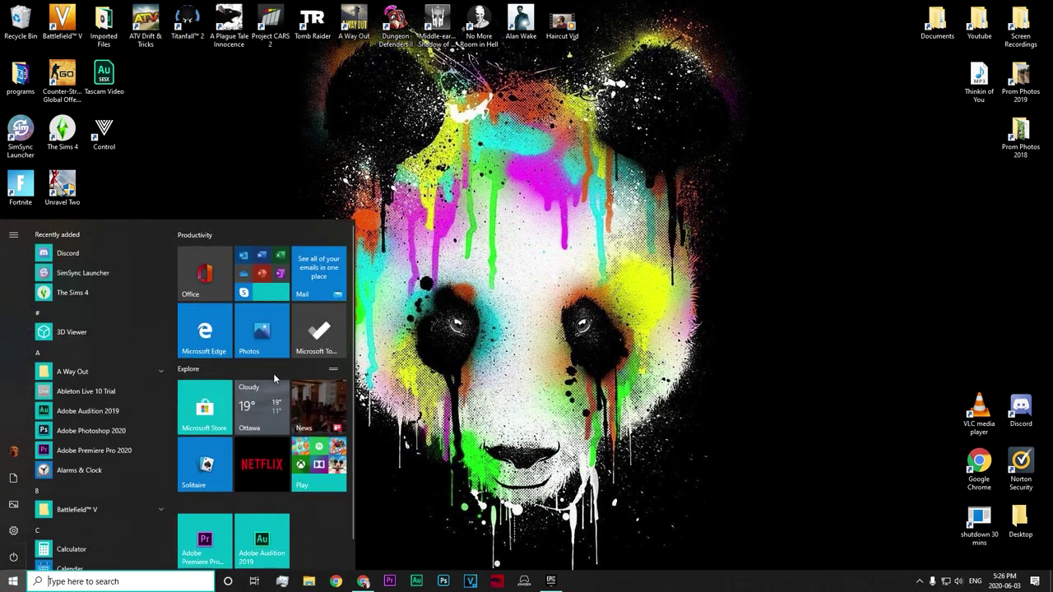
text(explorer)
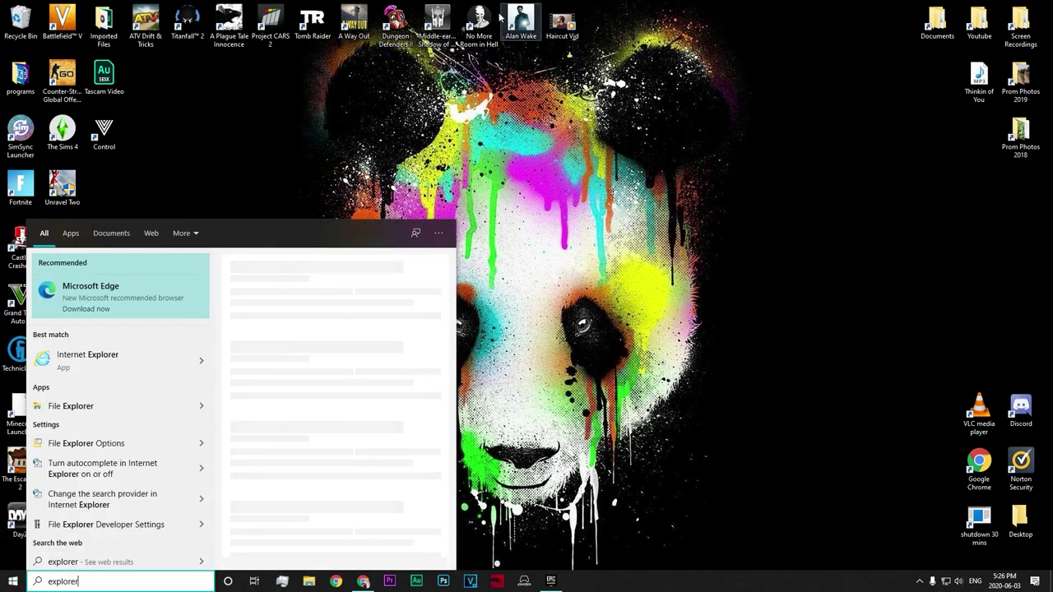
click(82, 406)
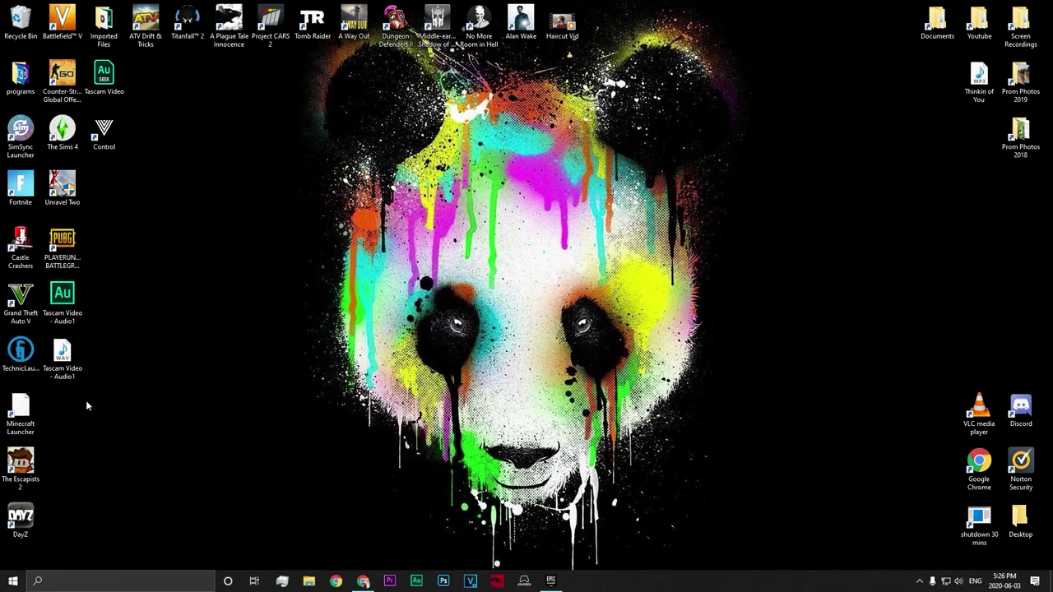
drag(446, 131, 391, 118)
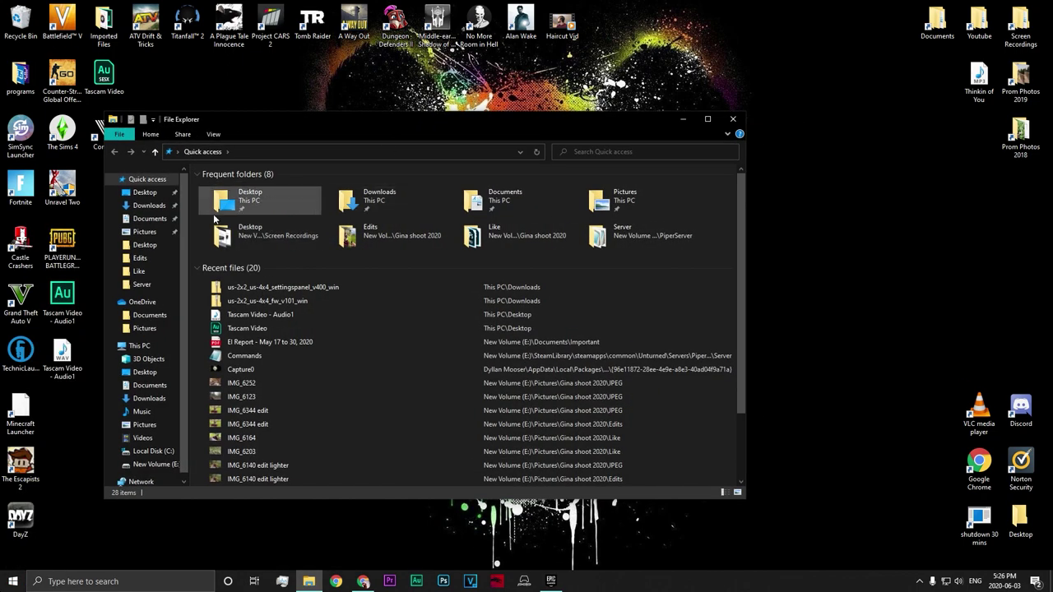
- Browse to C:\Program Files\TASCAM\US-2x2 & US-4x4 Mixing Driver and bring up the SettingsPanel app's actions
scroll(172, 285, down, 1)
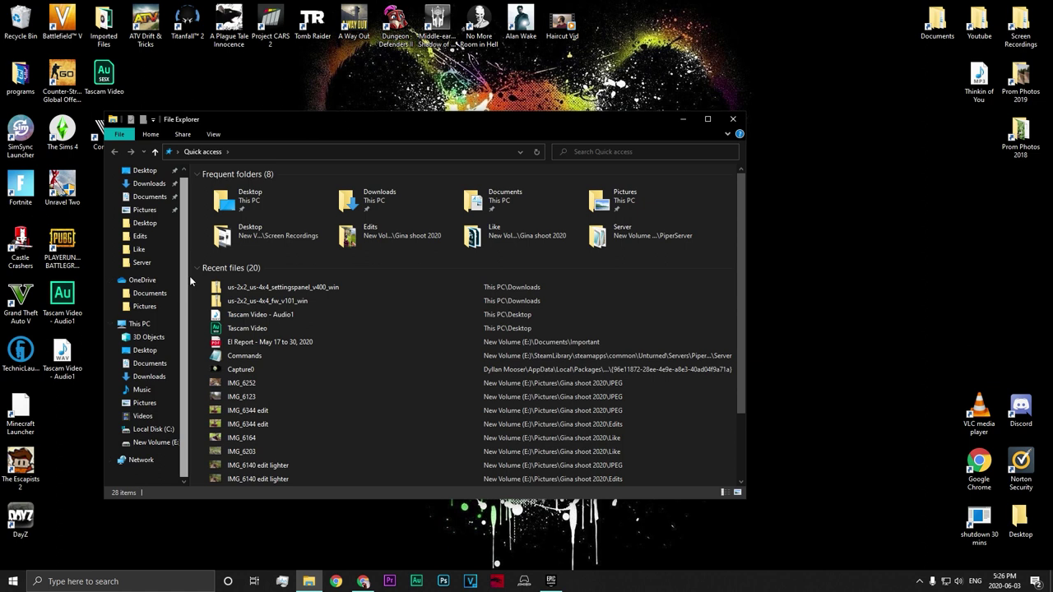
click(139, 324)
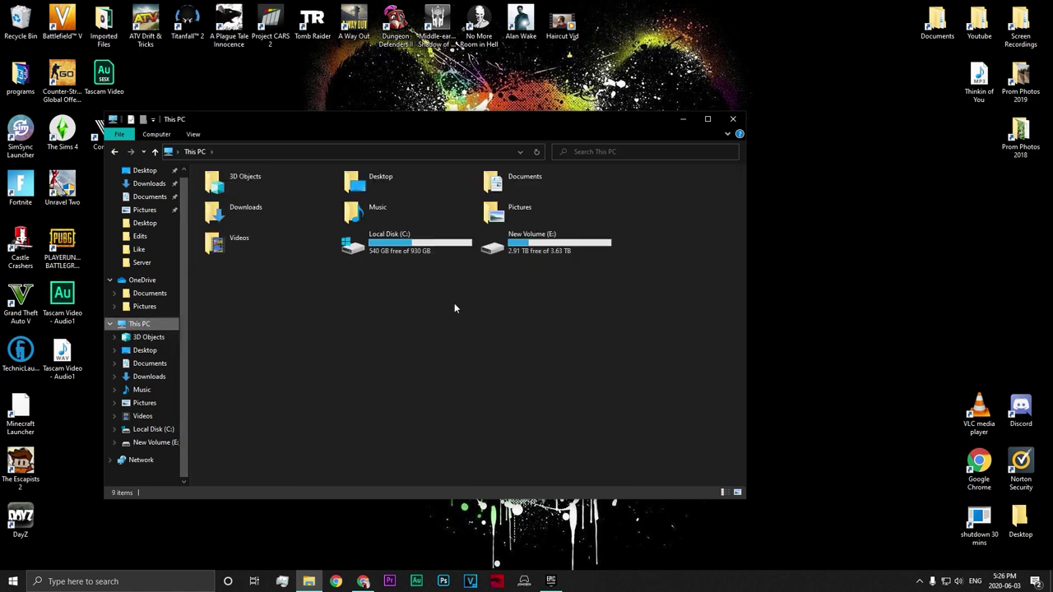
double_click(386, 241)
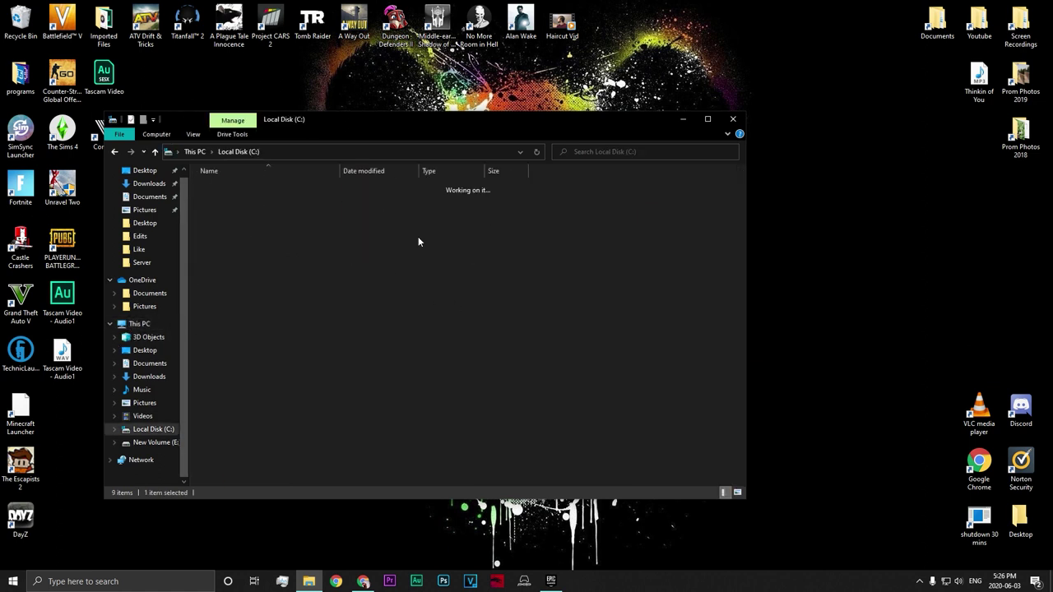
double_click(281, 222)
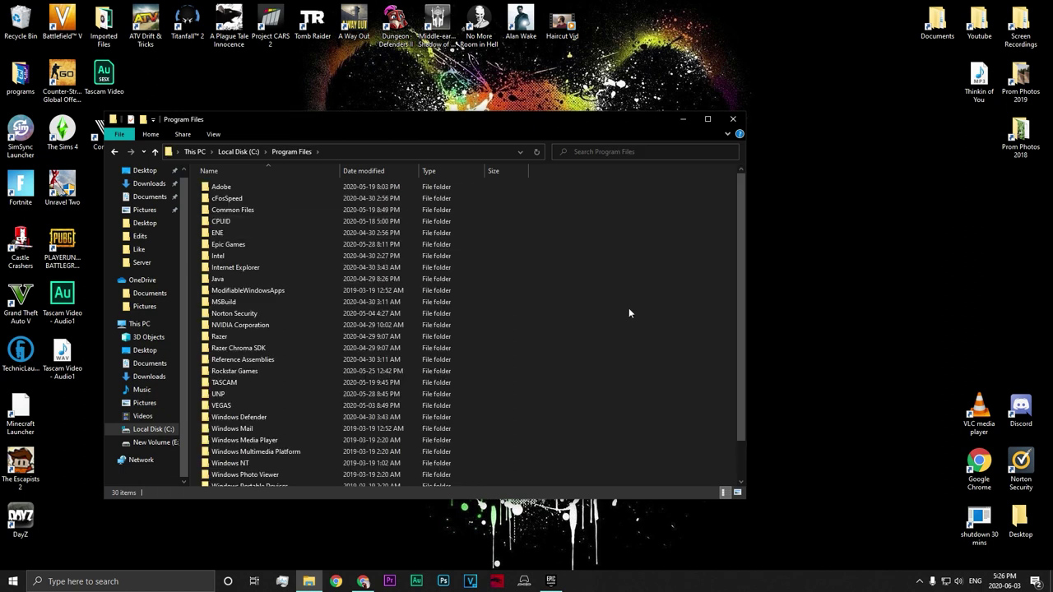
double_click(247, 384)
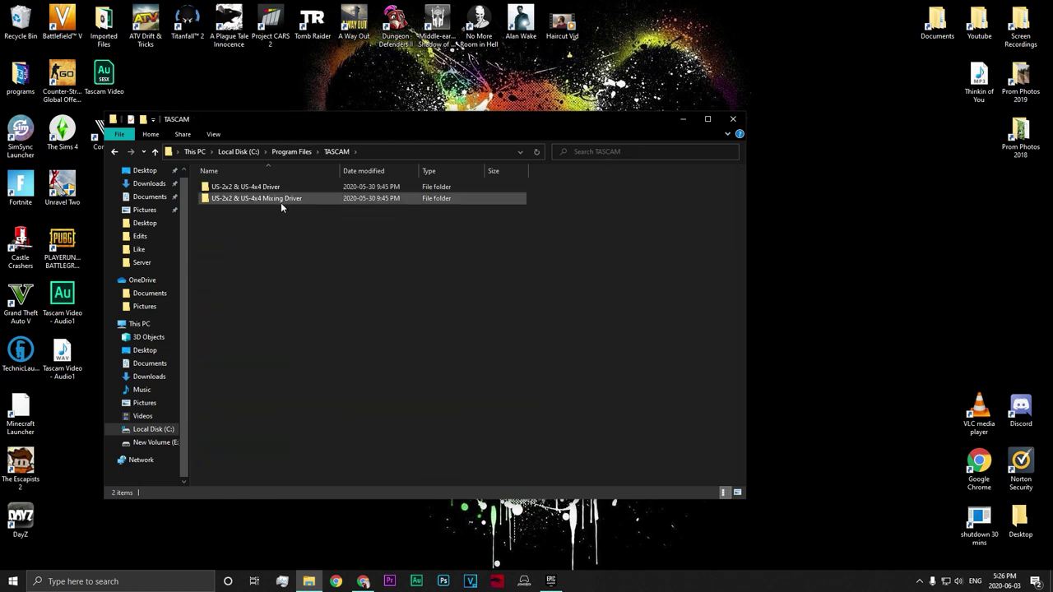
double_click(311, 198)
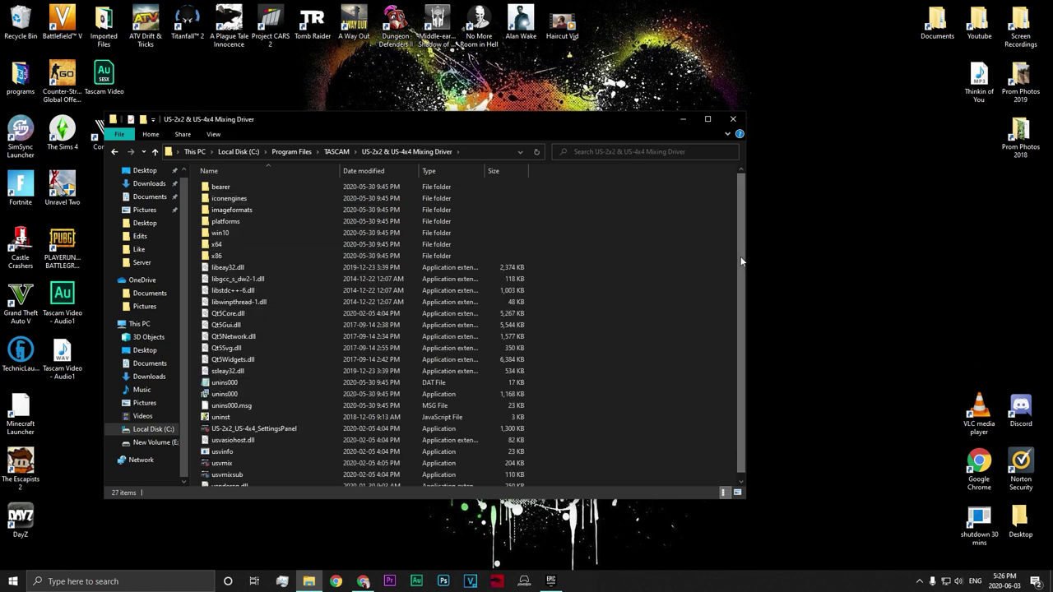
scroll(360, 412, down, 1)
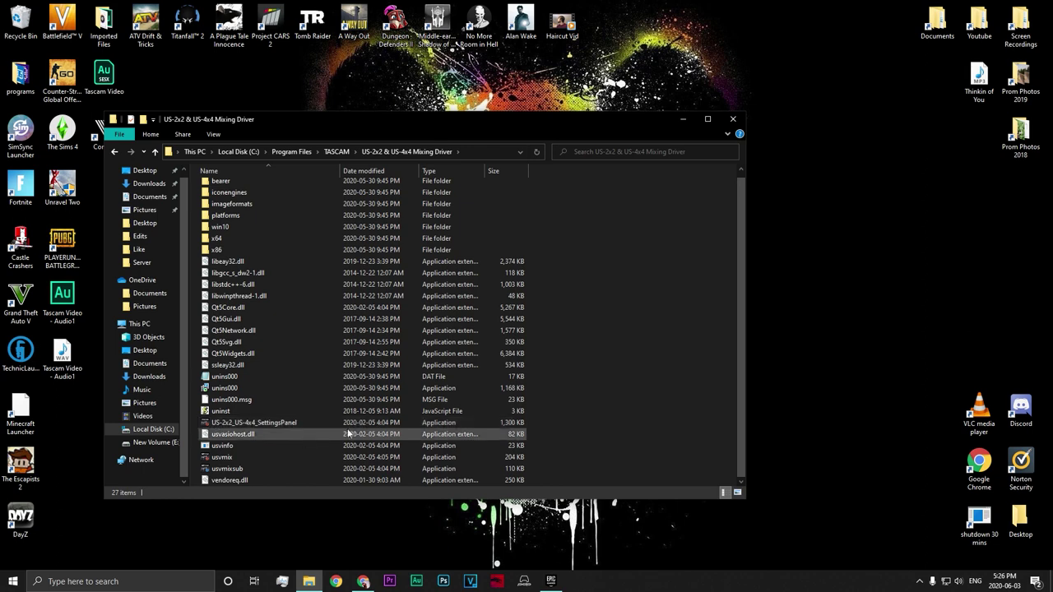
right_click(321, 423)
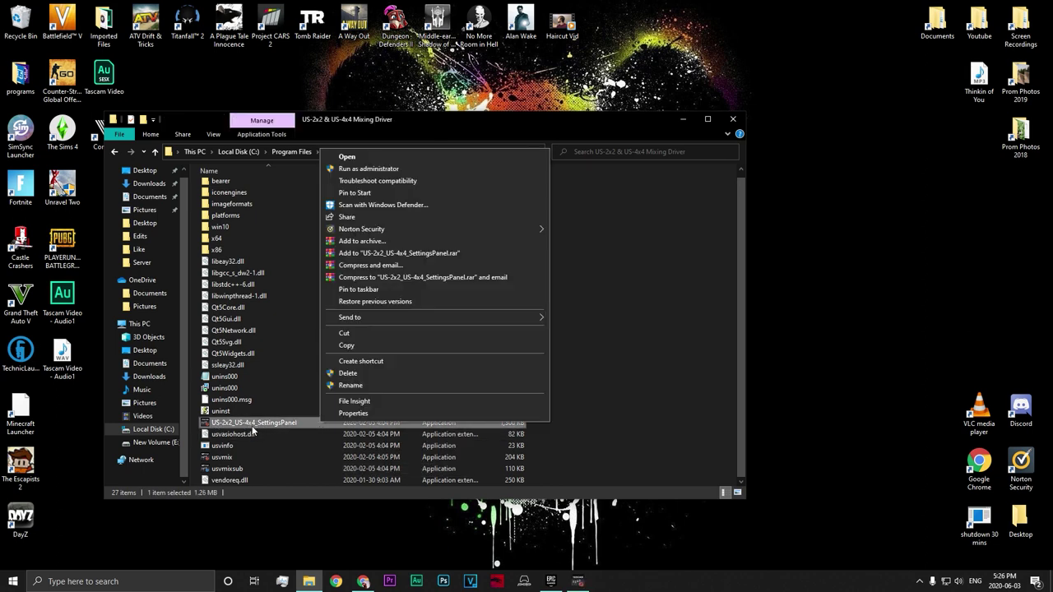
- Launch US-2x2_US-4x4_SettingsPanel and keep the buffer size at 256 Samples
key(Return)
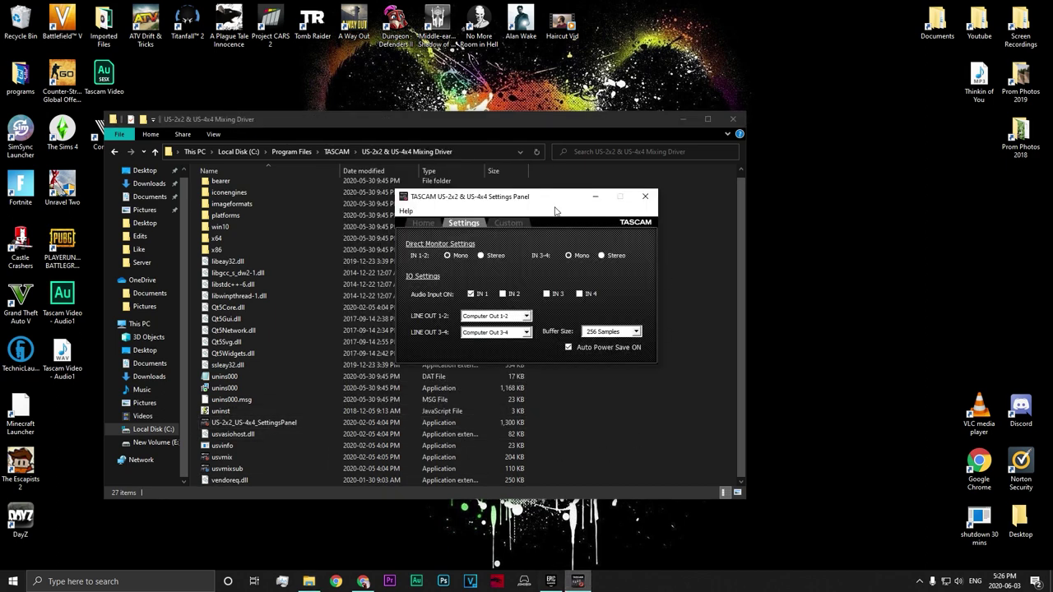
drag(535, 196, 471, 221)
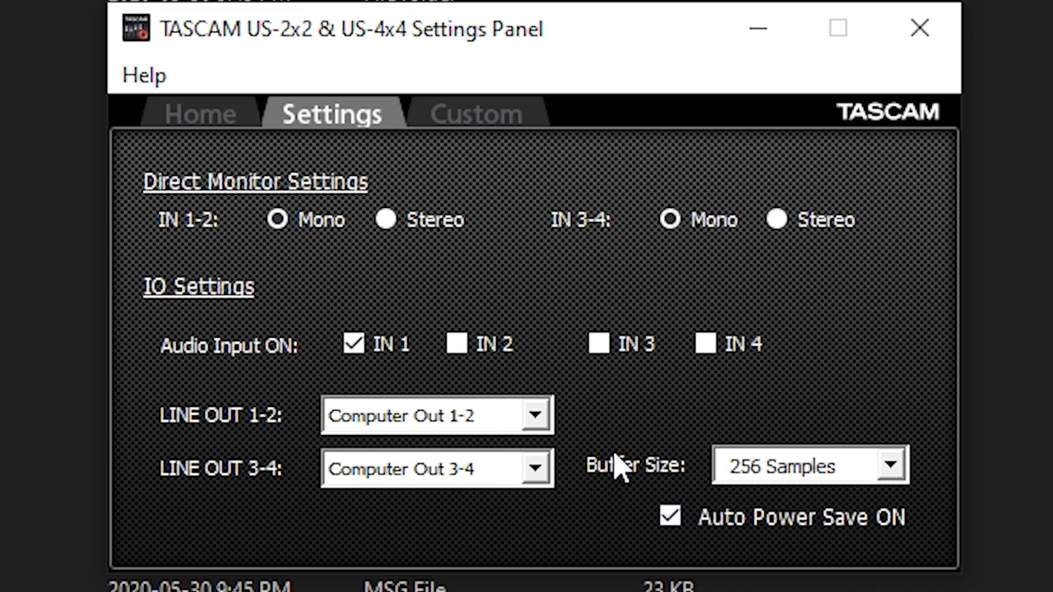
click(792, 477)
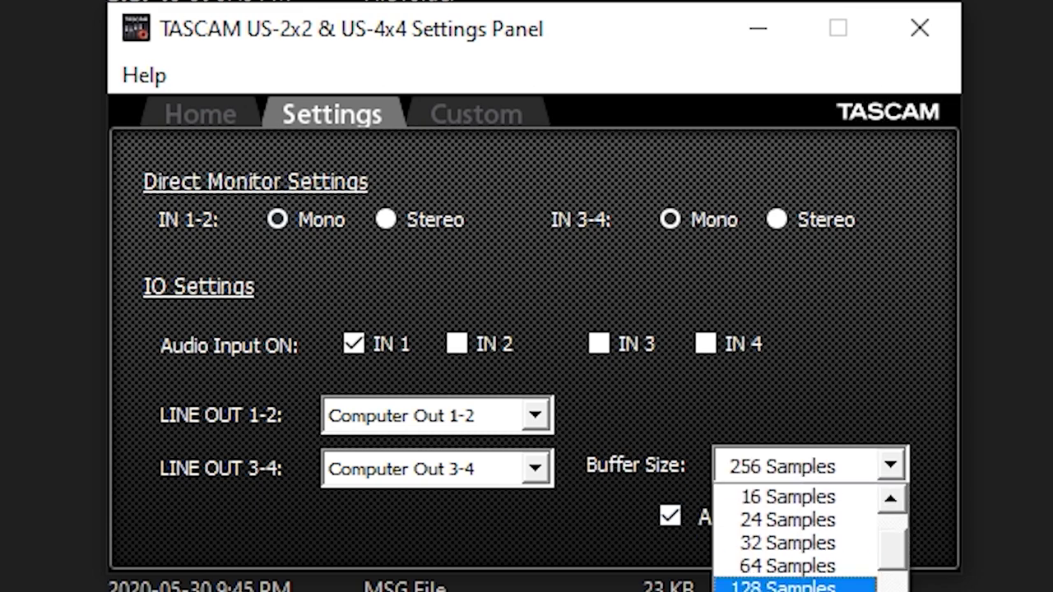
click(872, 395)
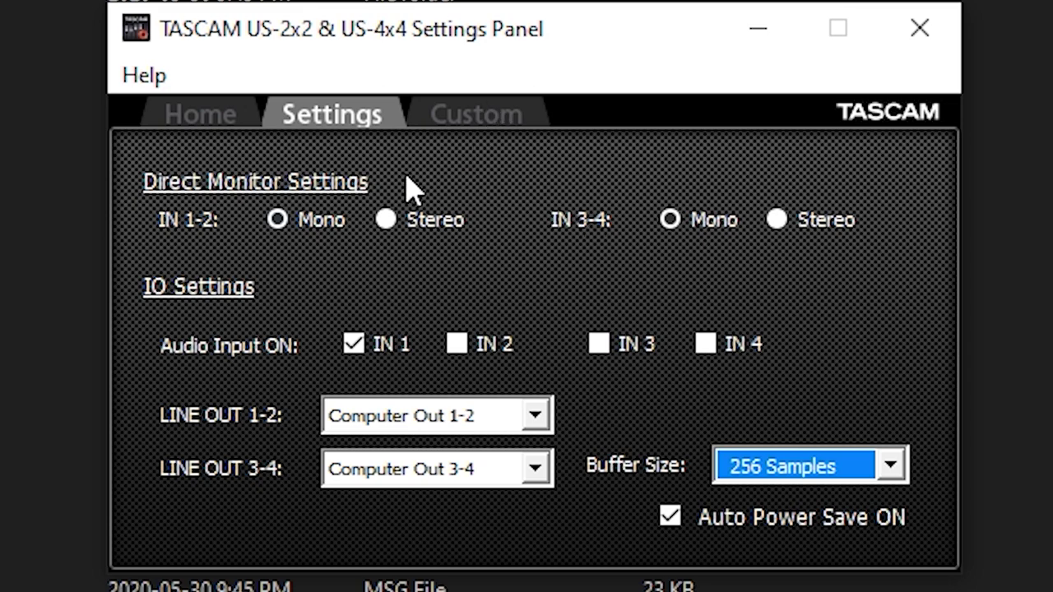
- On the Custom routing page, test the IN 1 fader and leave it at maximum
click(485, 119)
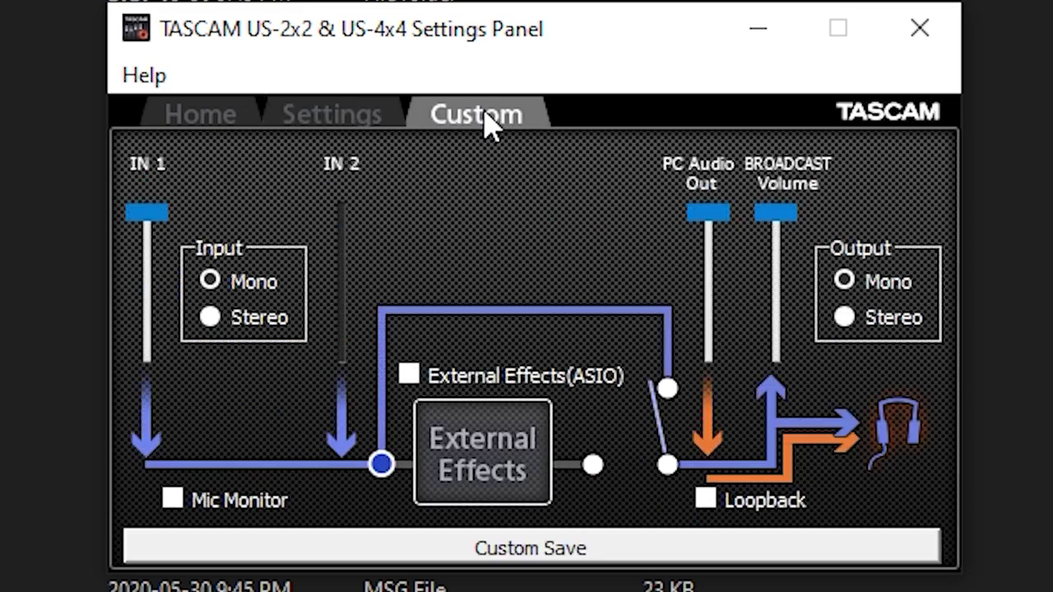
mouse_move(148, 215)
mouse_down()
mouse_move(150, 258)
mouse_move(153, 202)
mouse_up()
click(317, 121)
- Show the Home page with the US-4x4 firmware 1.01 and shift the panel window right
click(219, 121)
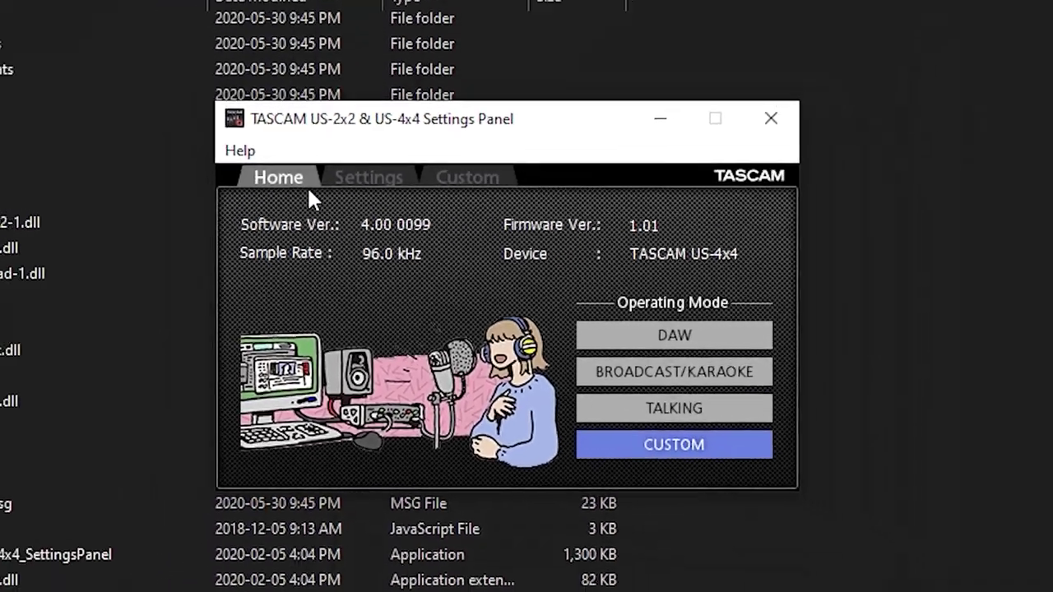
drag(610, 228, 641, 230)
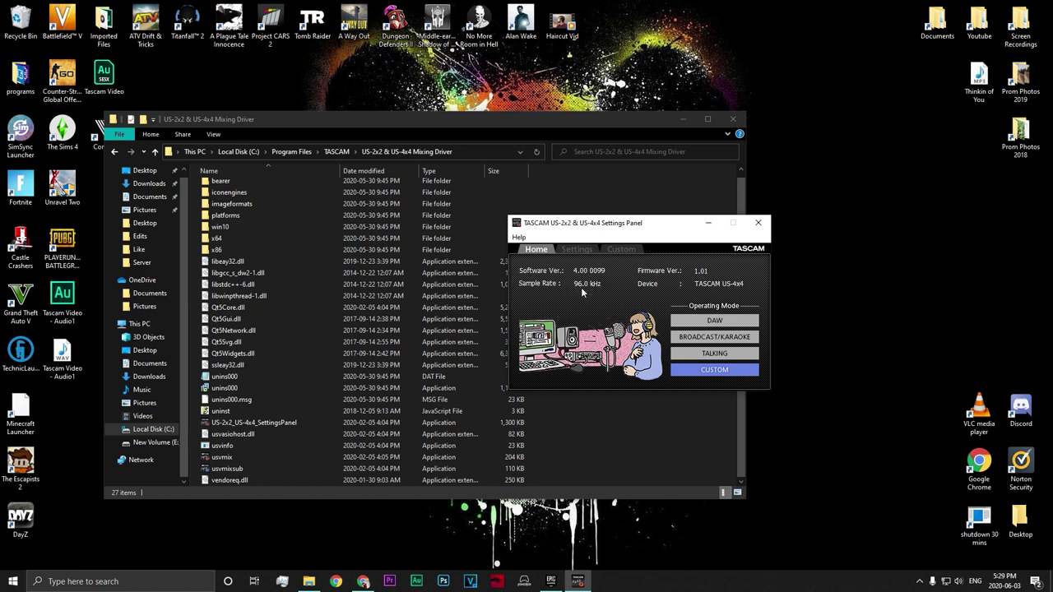
drag(610, 236, 621, 245)
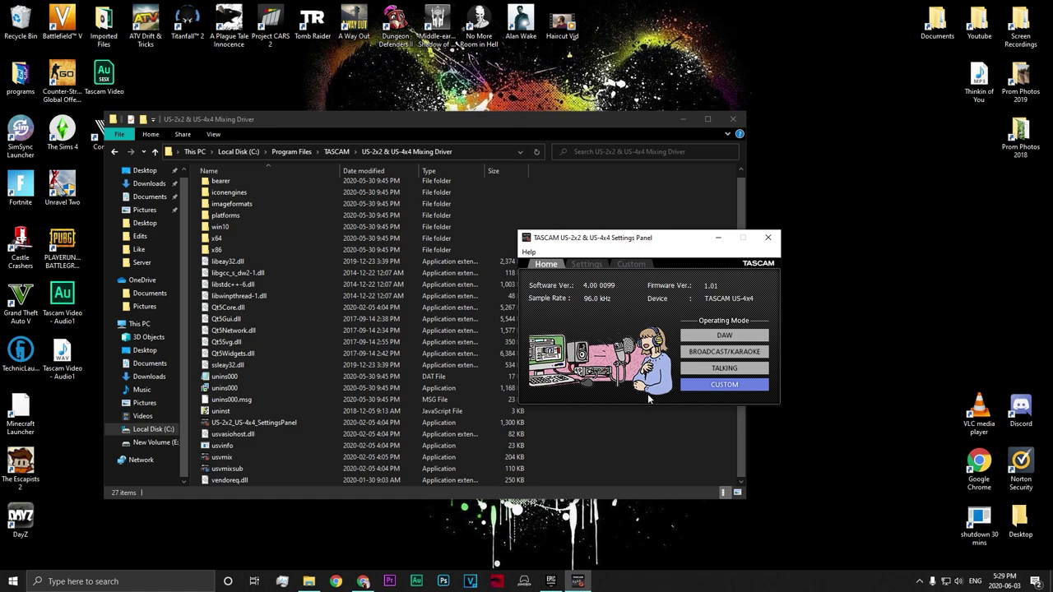
key(super)
- Open the Sound control panel via a 'system sounds' search and show playback devices
text(sou)
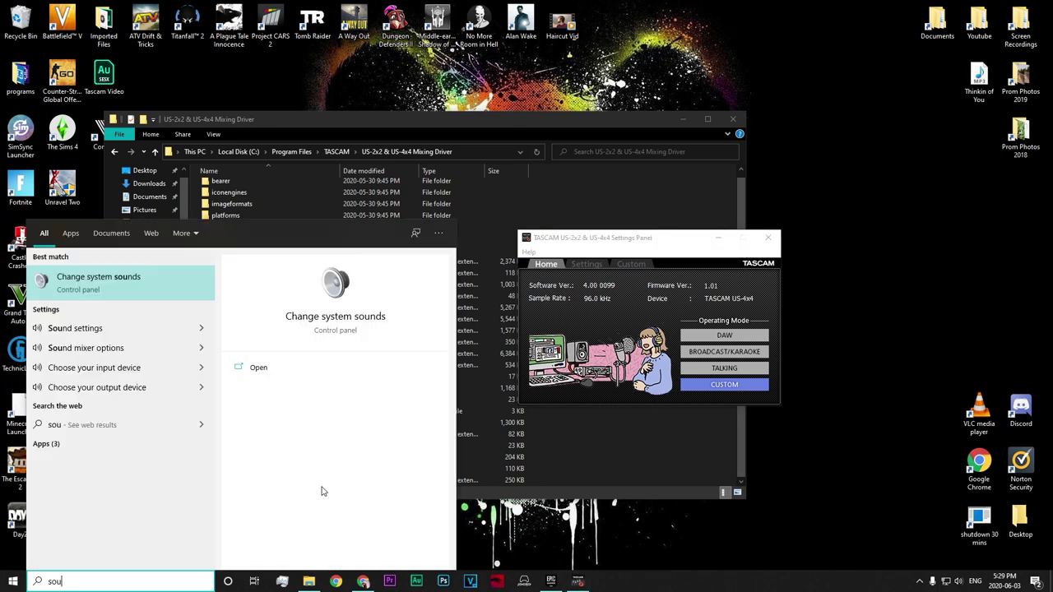
text(nd)
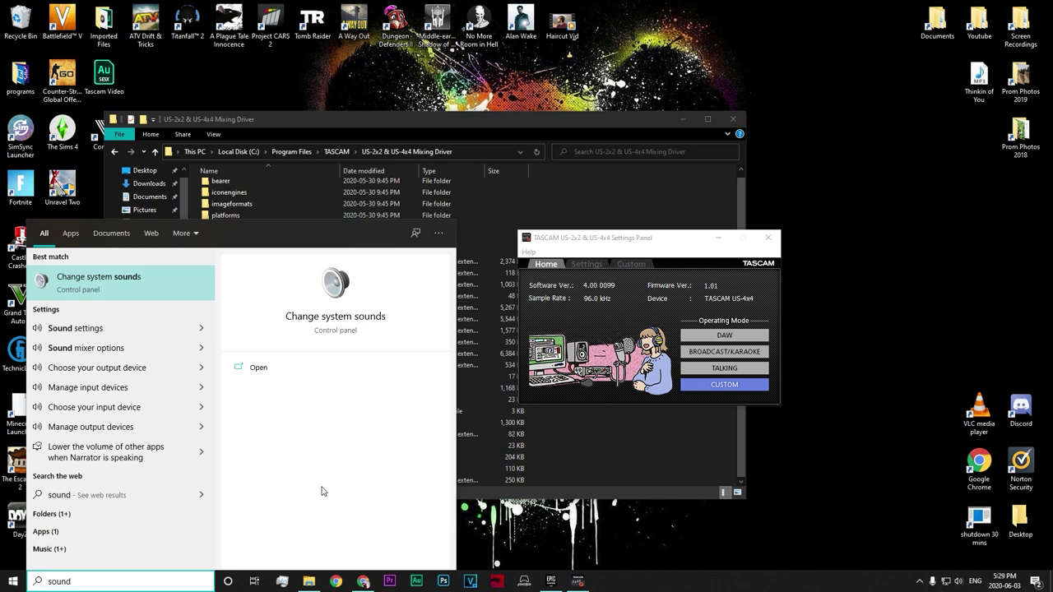
key(BackSpace)
key(BackSpace)
key(BackSpace)
key(BackSpace)
key(BackSpace)
text(system )
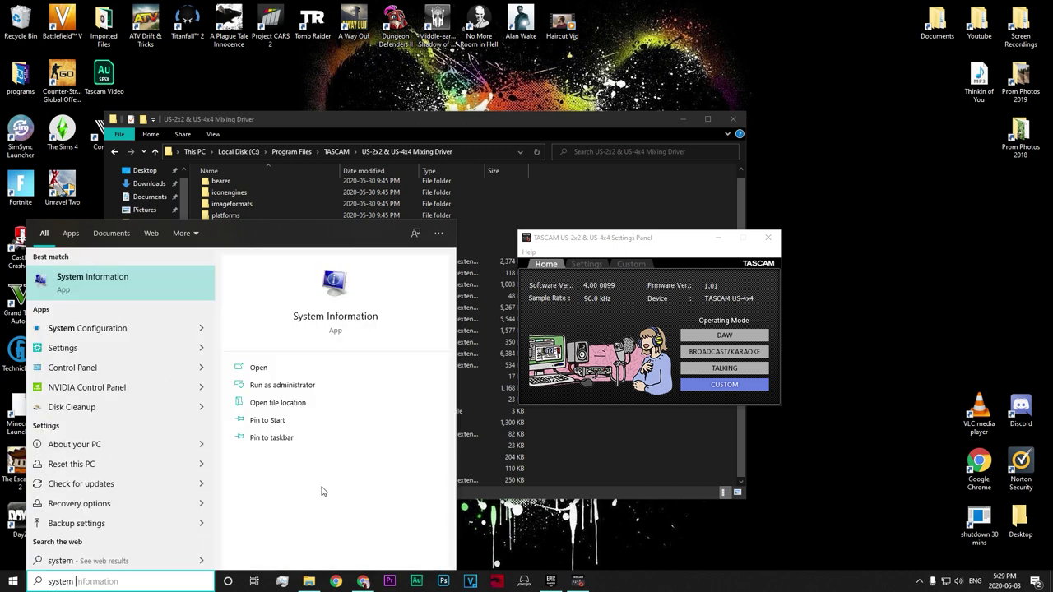
text(sounds)
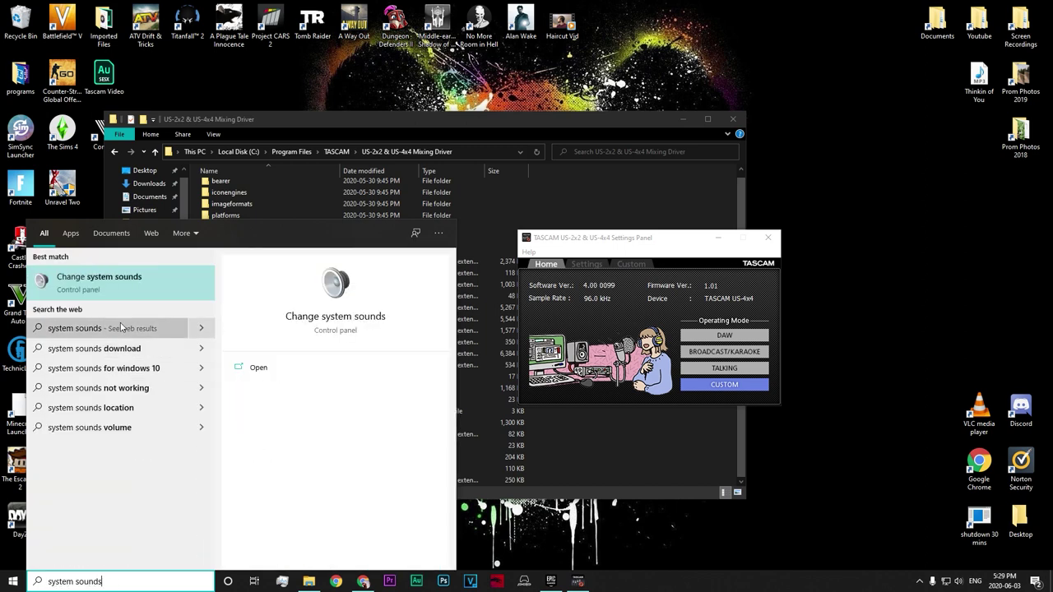
click(86, 284)
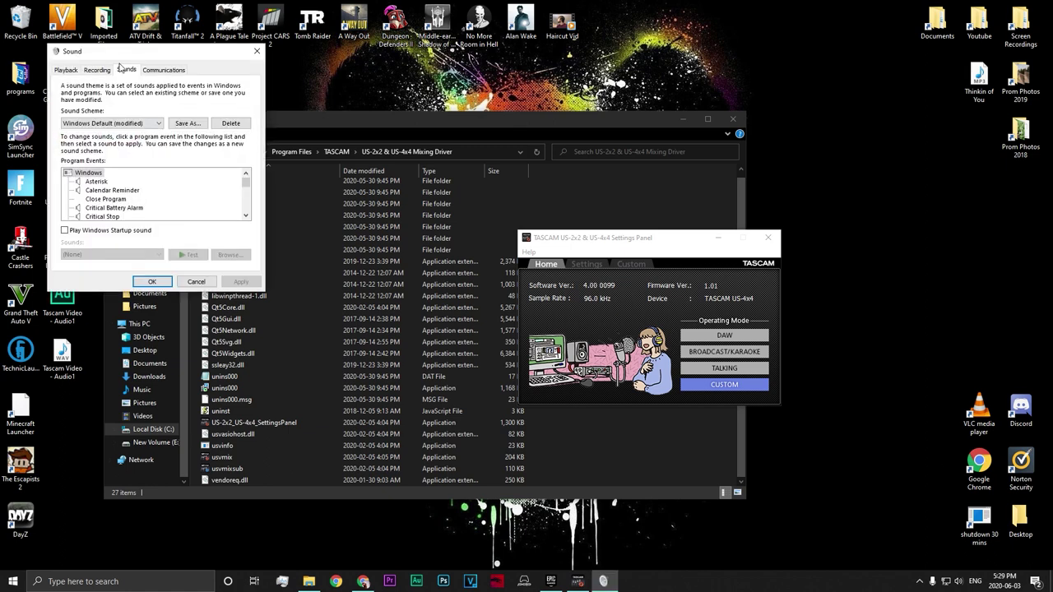
drag(126, 51, 131, 153)
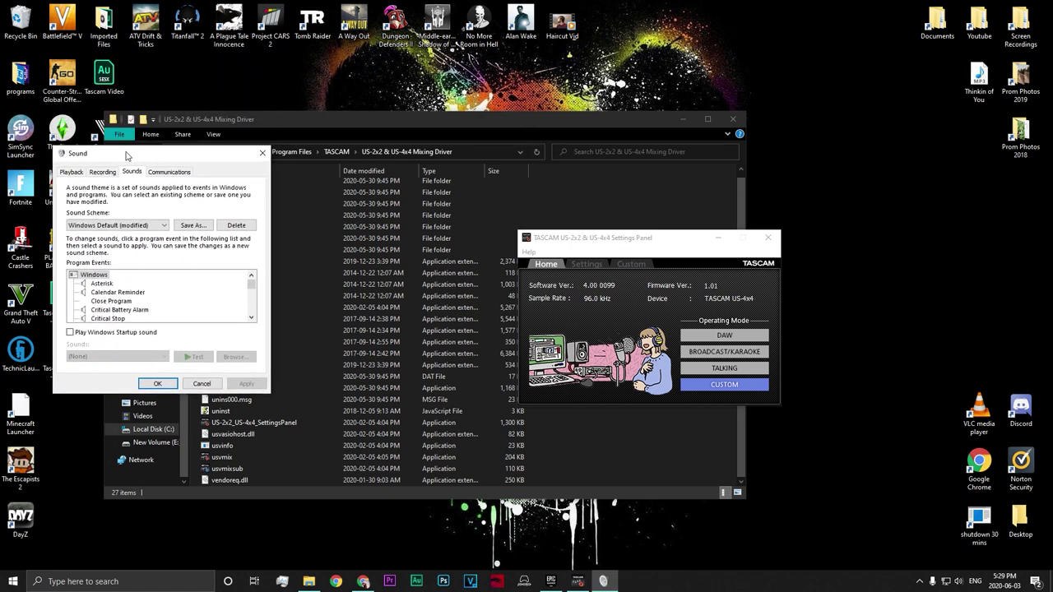
click(73, 172)
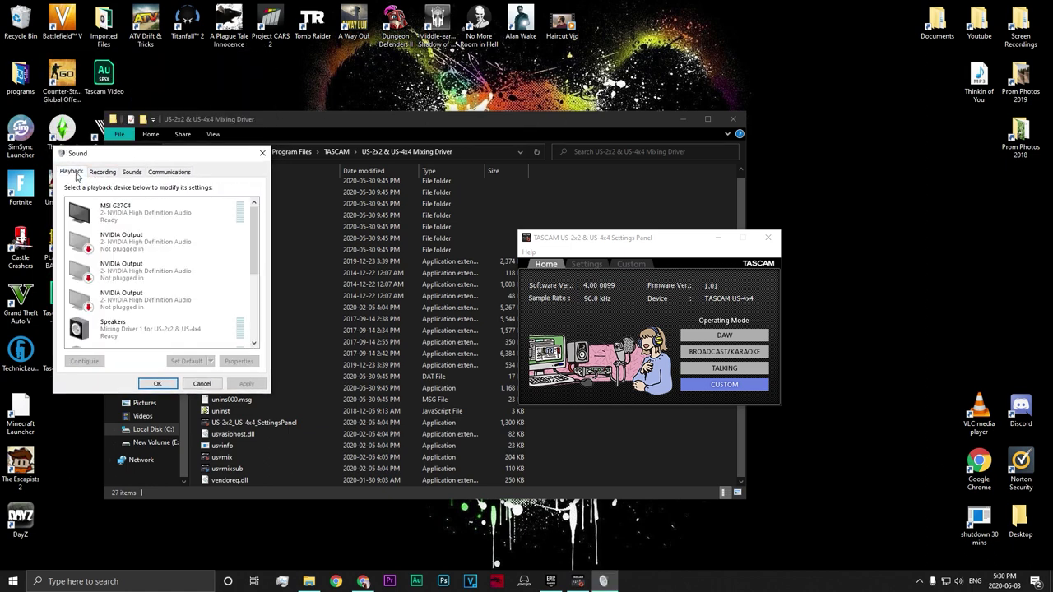
drag(255, 240, 255, 257)
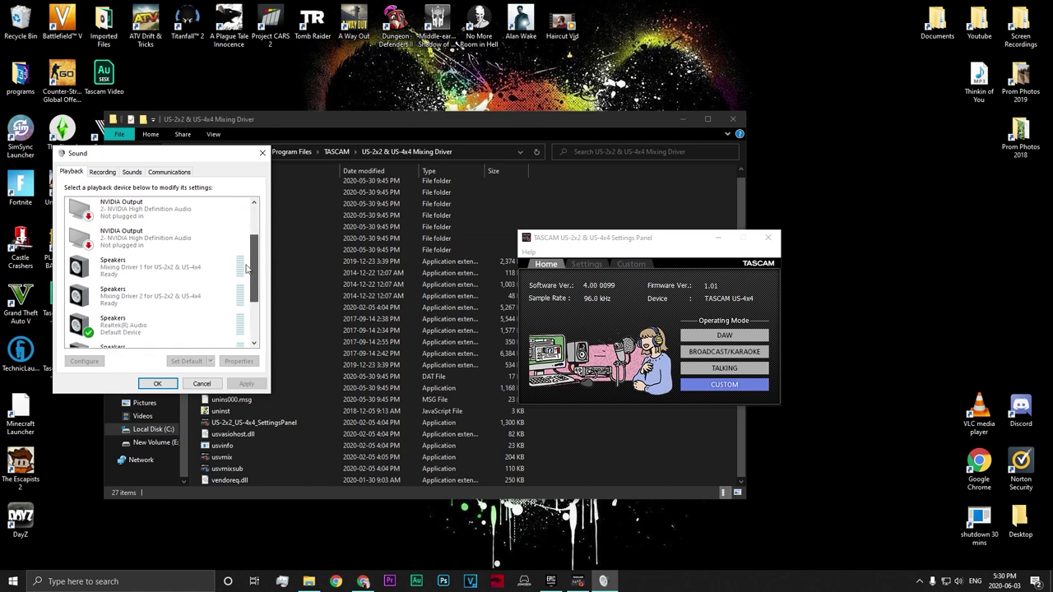
- Make the Mixing Driver 1 speakers the default device and default communication device
right_click(192, 266)
click(216, 308)
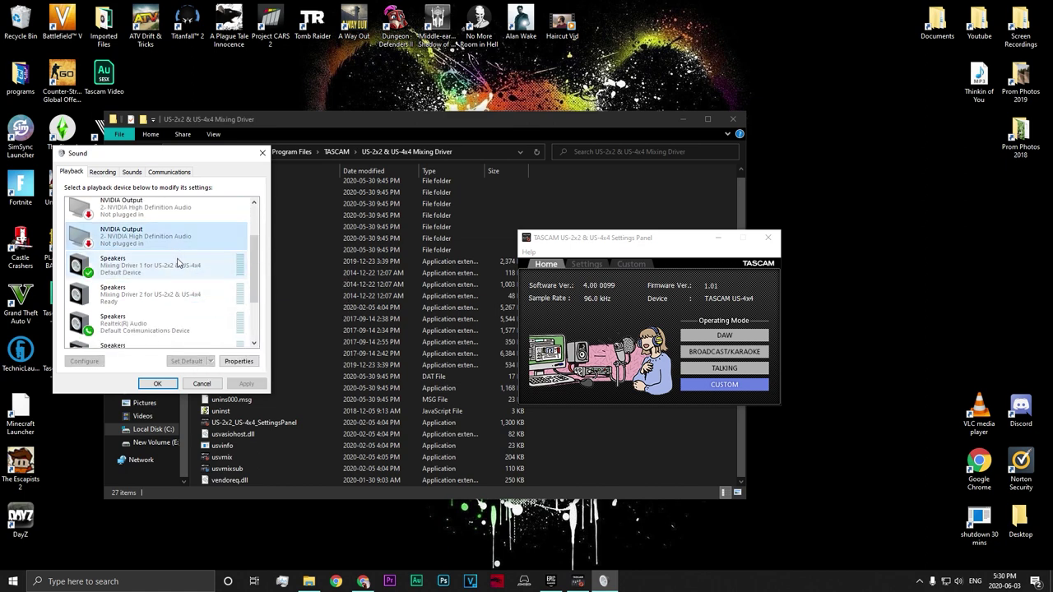
right_click(192, 260)
click(210, 303)
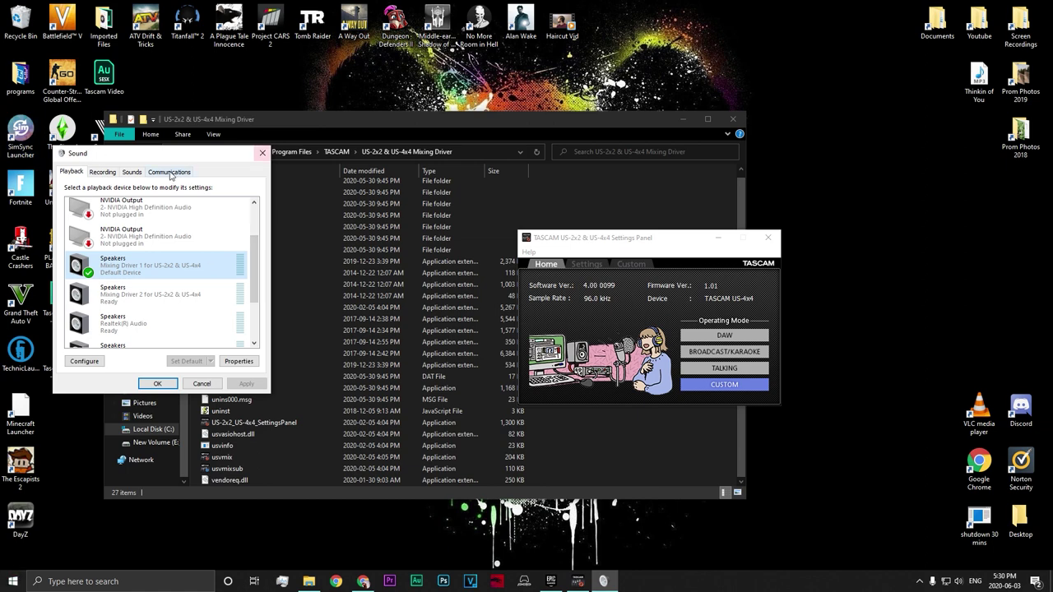
- Make the Realtek speakers the default device and default communication device
scroll(164, 279, down, 1)
click(220, 293)
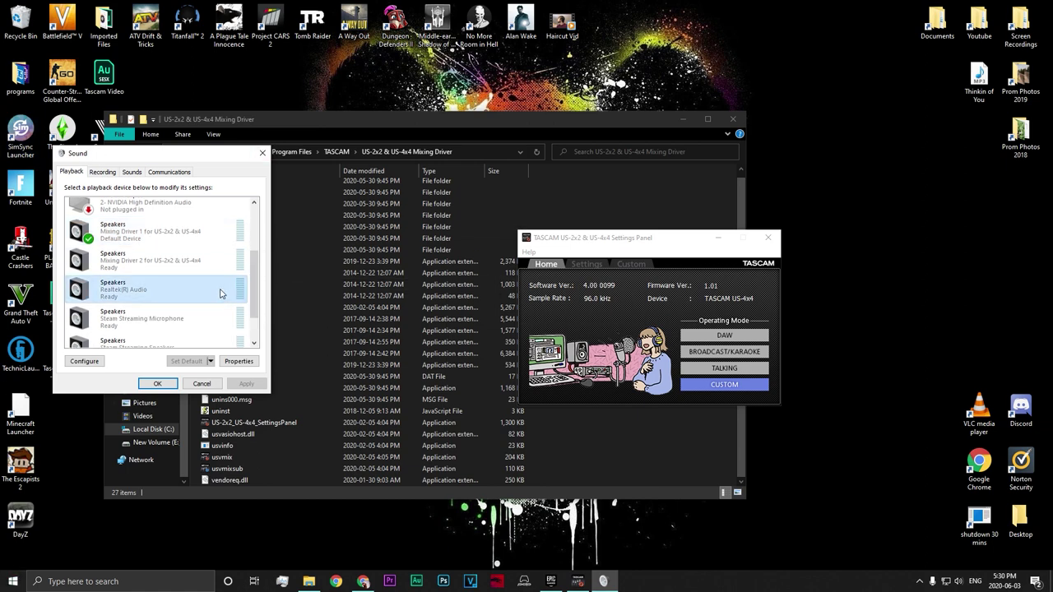
right_click(220, 293)
click(247, 333)
right_click(205, 291)
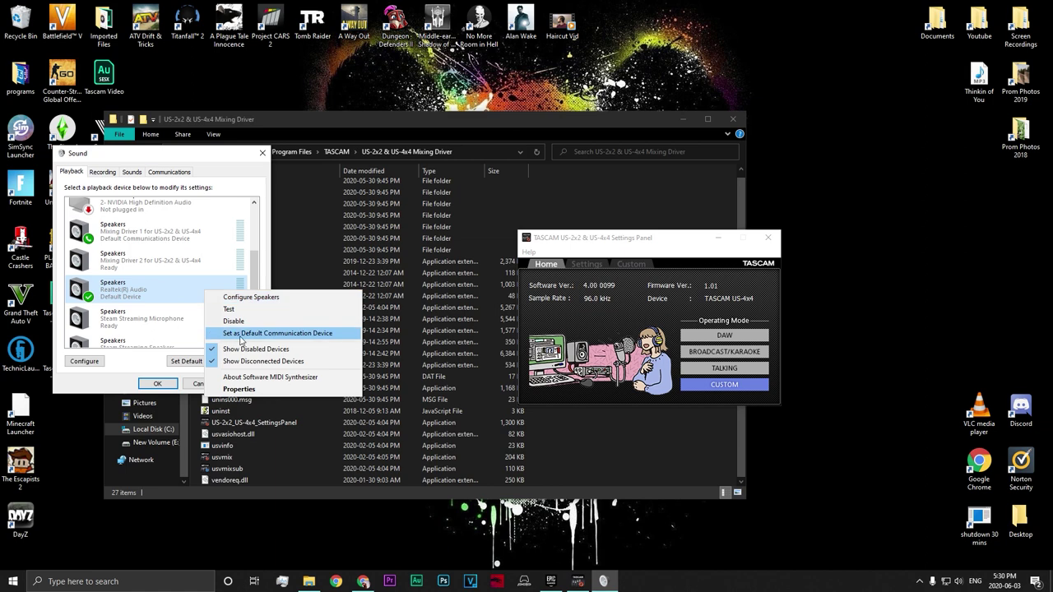
click(240, 336)
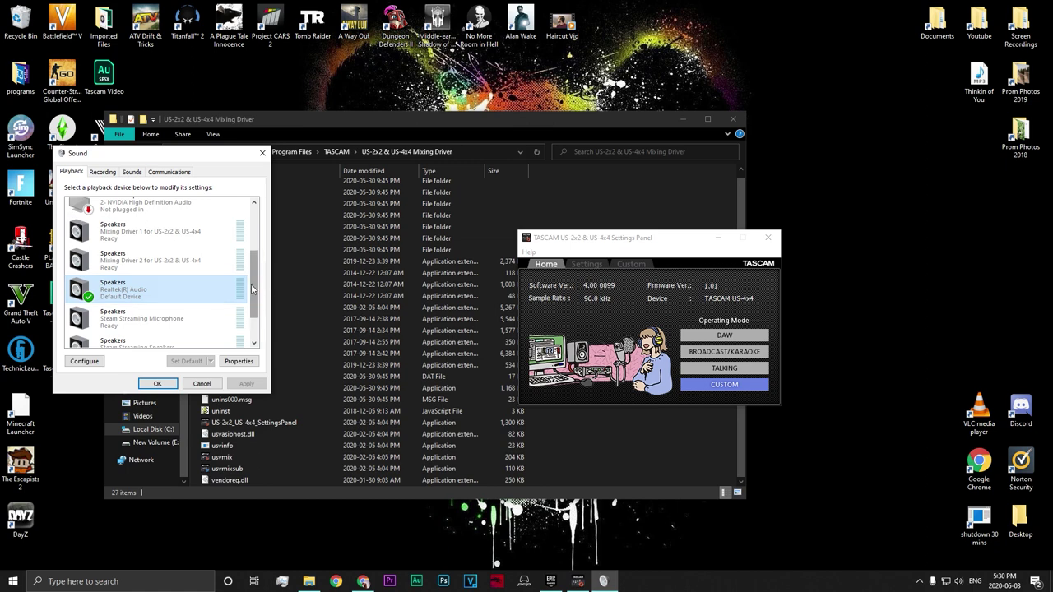
drag(251, 284, 254, 244)
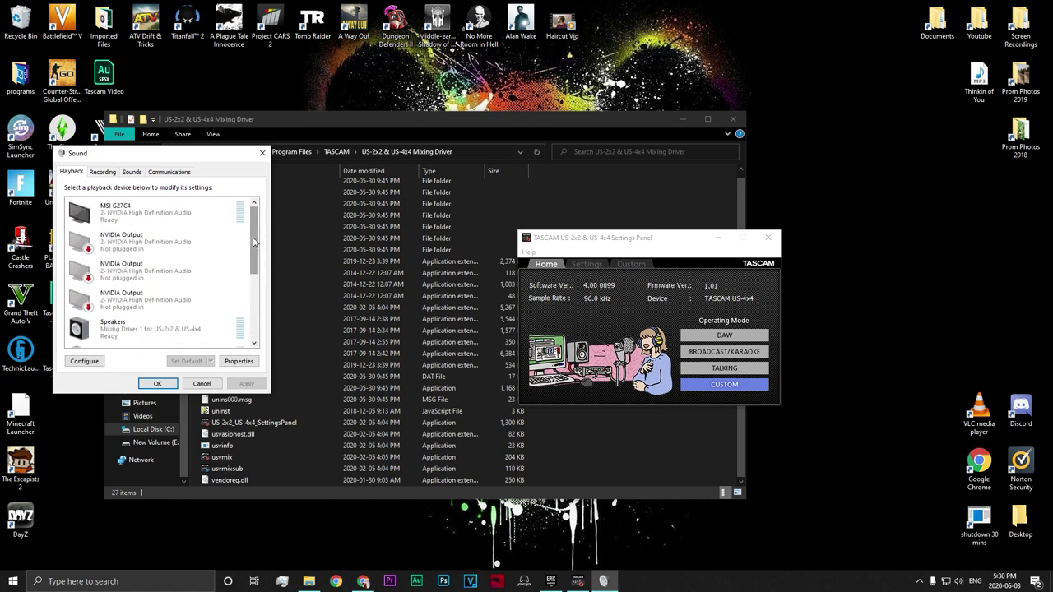
drag(254, 242, 255, 265)
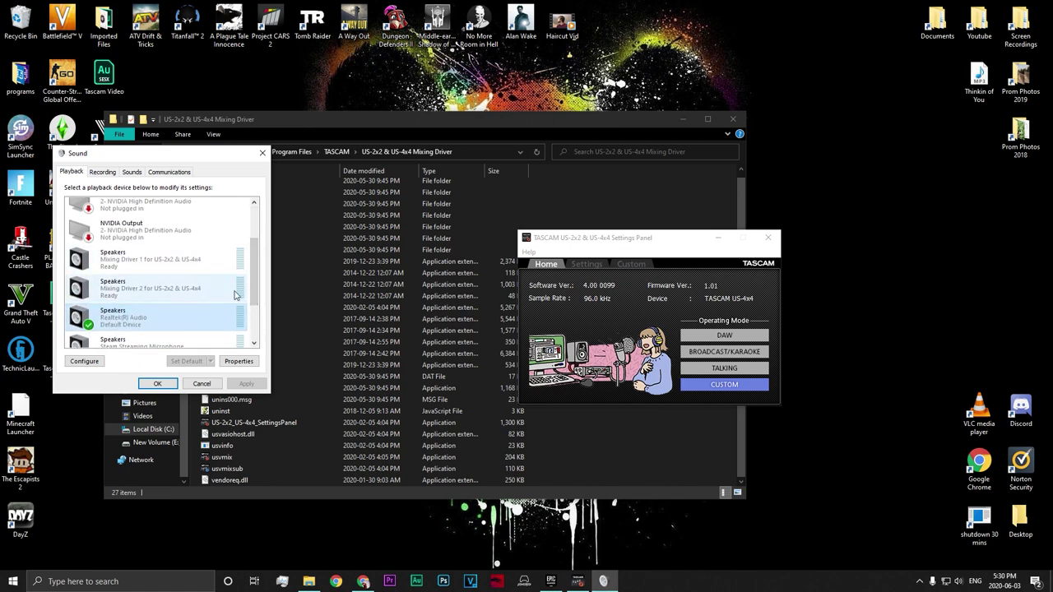
scroll(255, 277, up, 2)
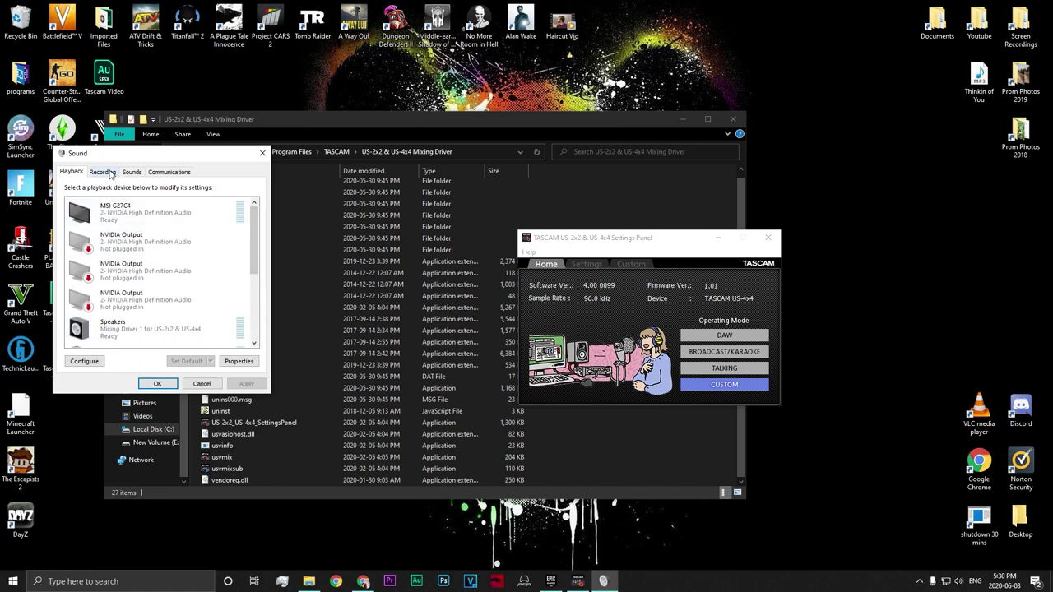
- On the Recording tab, select the default Microphone (Mixing Driver 1 for US-2x2 & US-4x4)
click(104, 172)
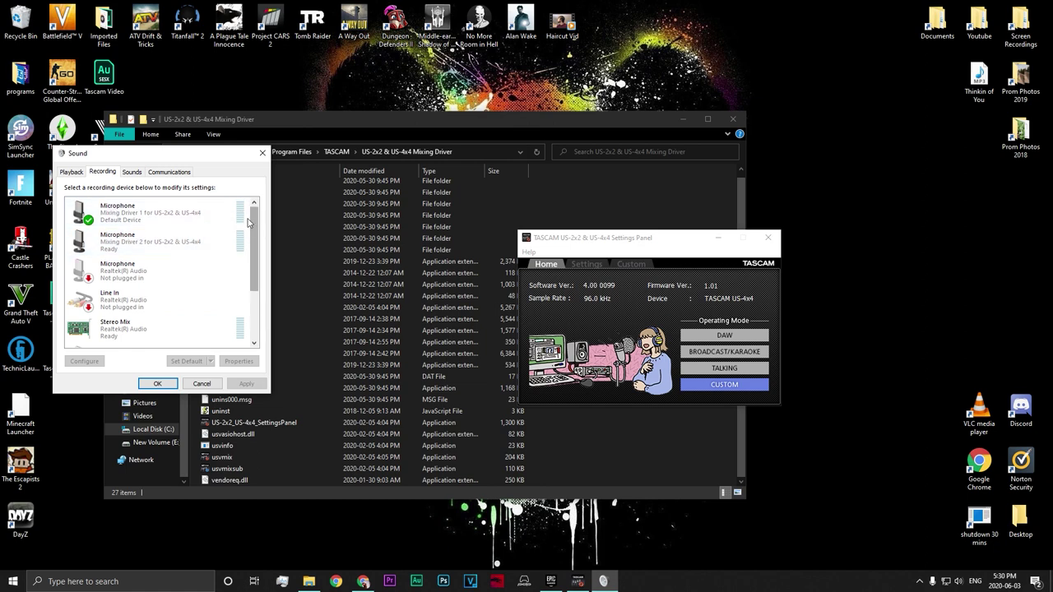
click(160, 220)
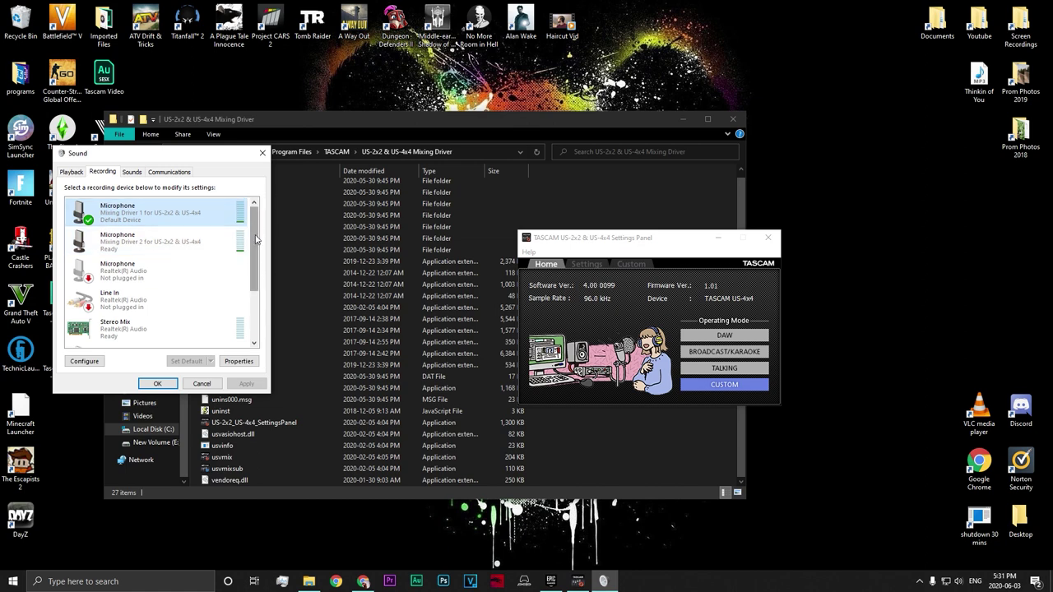
scroll(255, 243, down, 1)
scroll(251, 255, up, 1)
- Open the Properties of the Mixing Driver 1 microphone
right_click(163, 218)
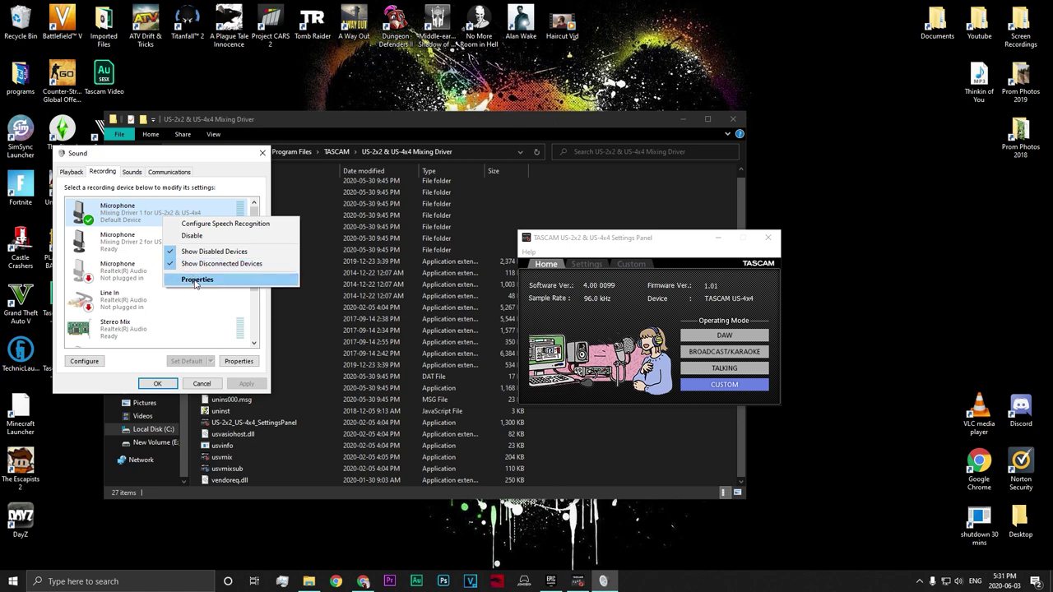
click(144, 218)
right_click(144, 218)
click(164, 276)
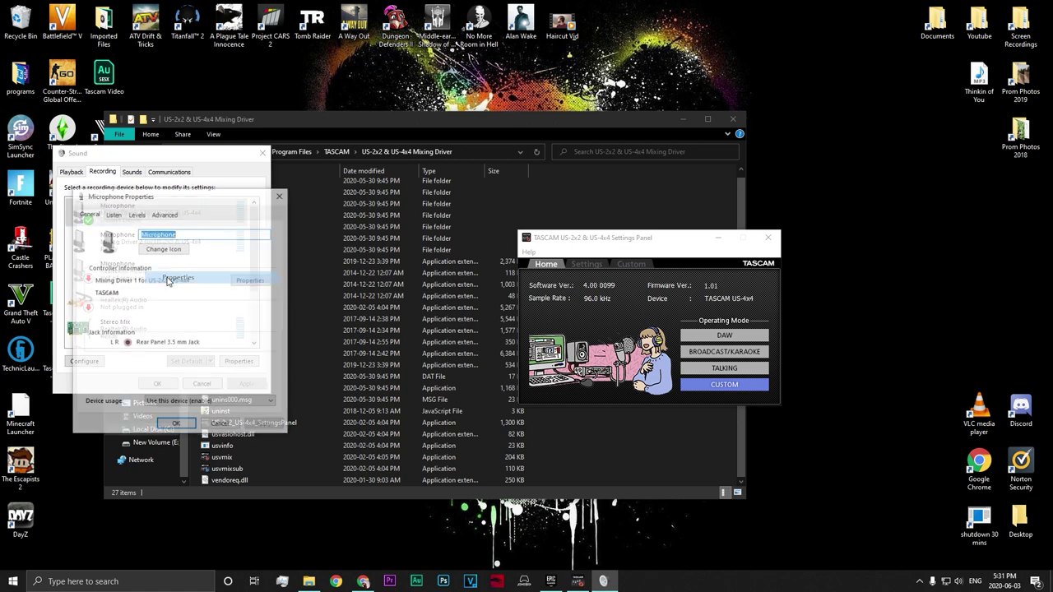
- Check the Listen tab, return to General, and move the window beside the device list
click(114, 214)
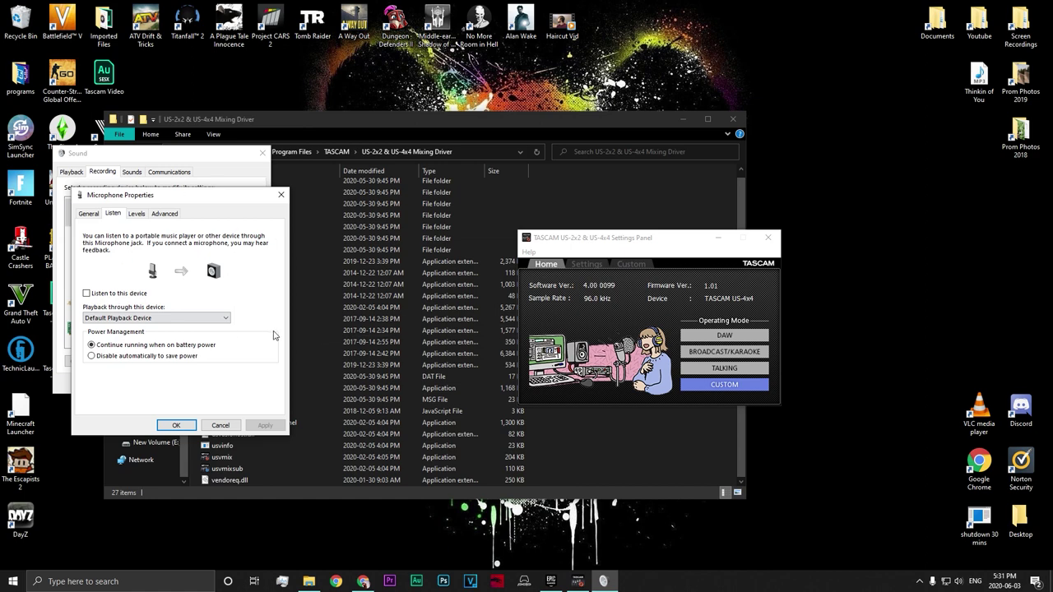
key(ctrl+shift+Tab)
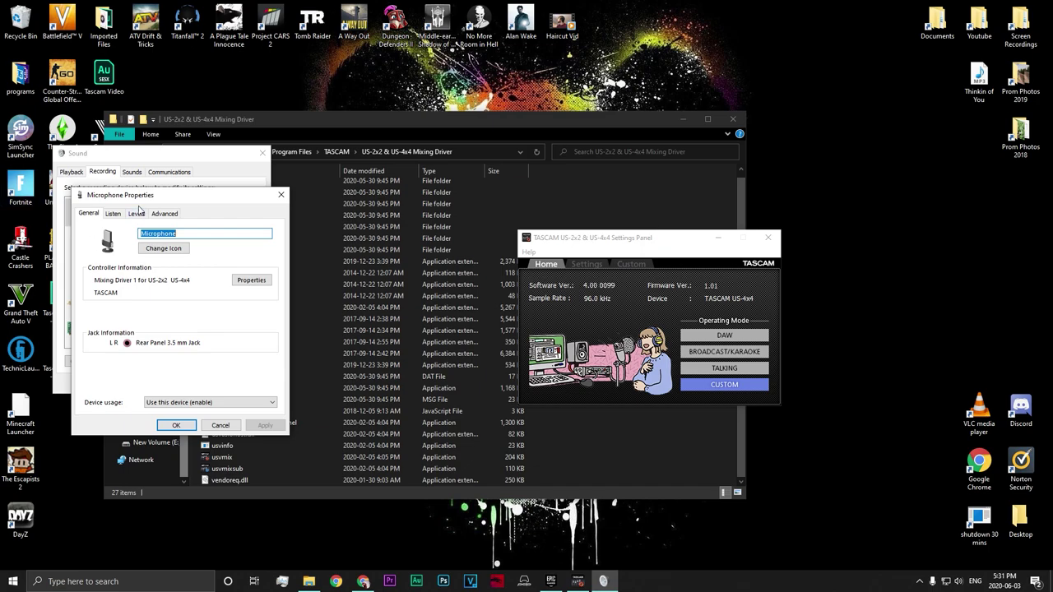
drag(140, 199, 310, 220)
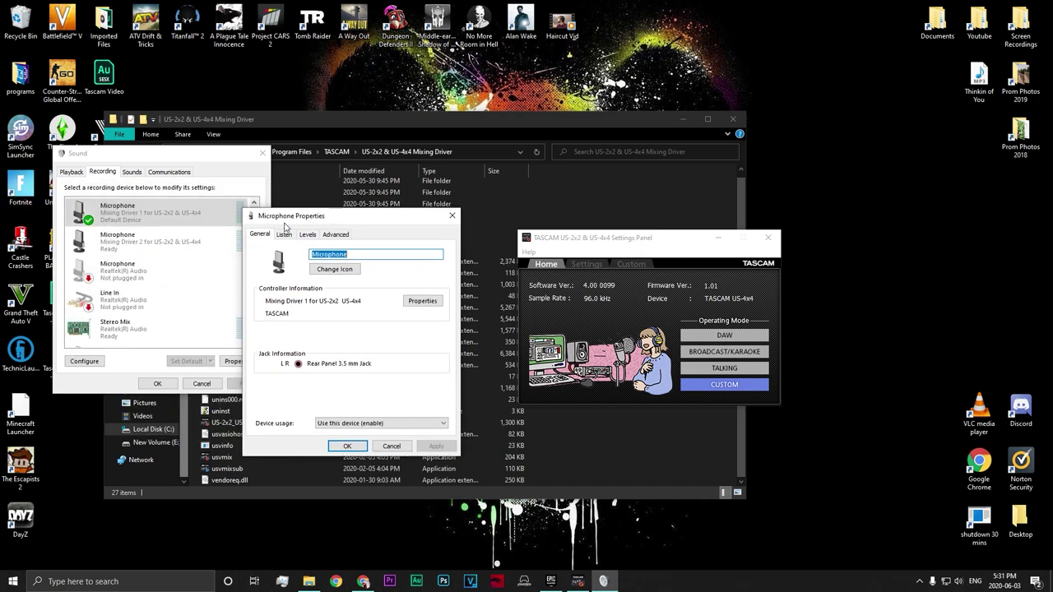
- On the Advanced tab, keep the Default Format at 2 channel, 16 bit, 96000 Hz (Studio Quality)
click(335, 236)
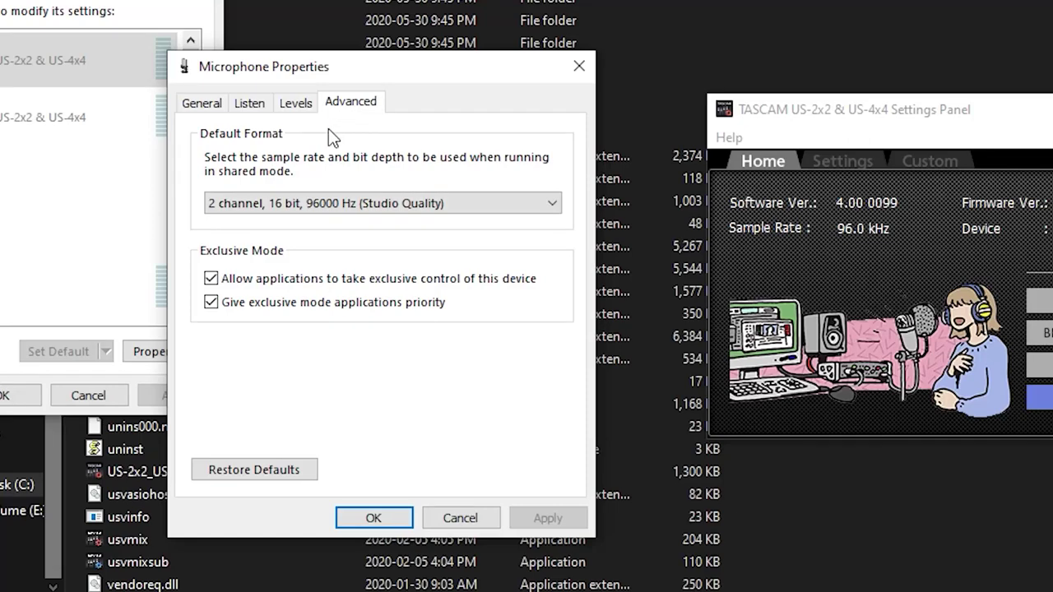
click(254, 210)
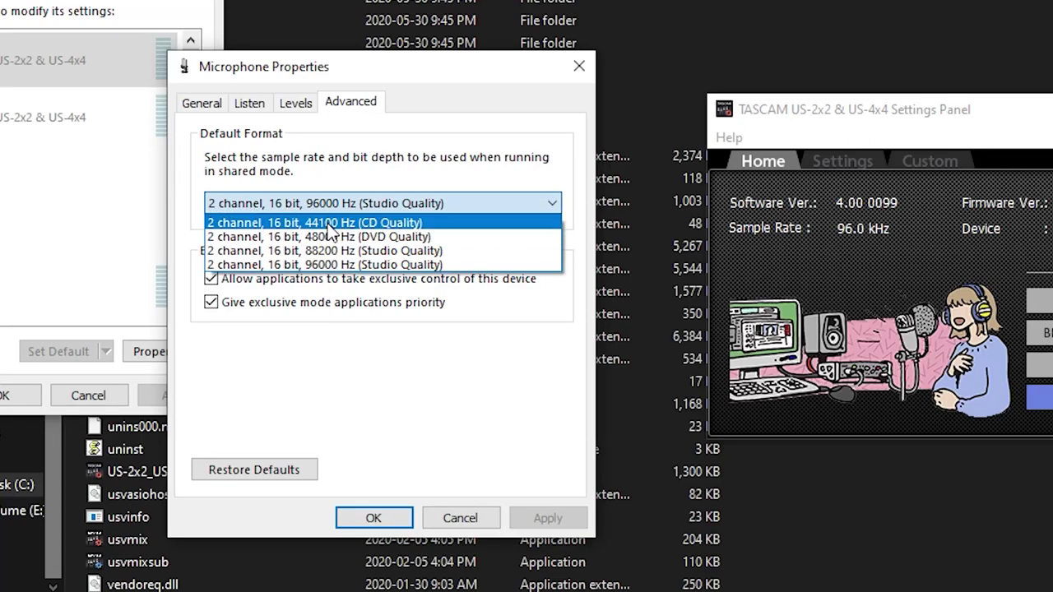
click(387, 203)
click(335, 210)
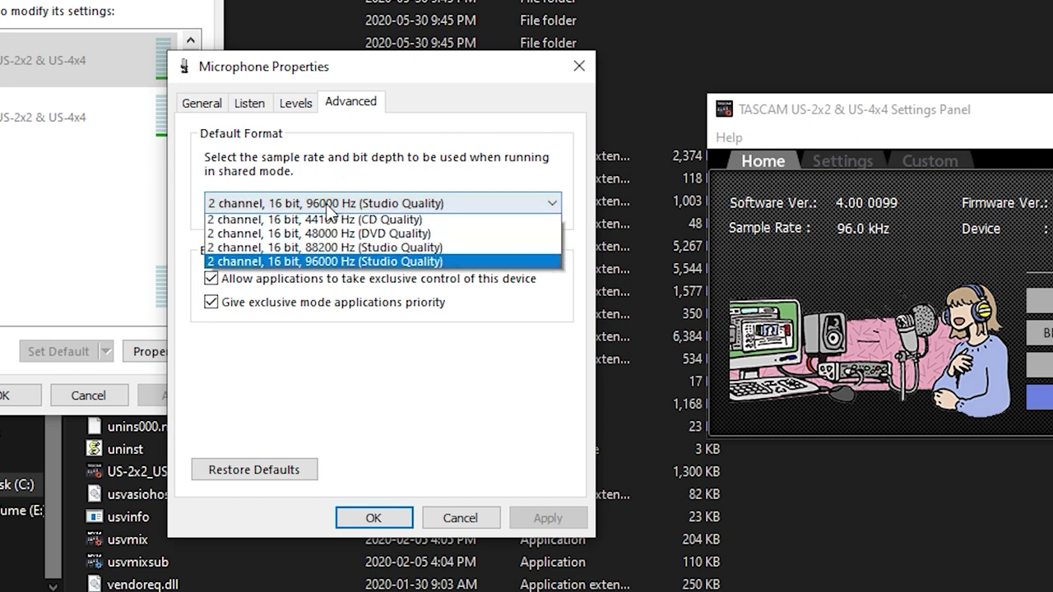
click(342, 264)
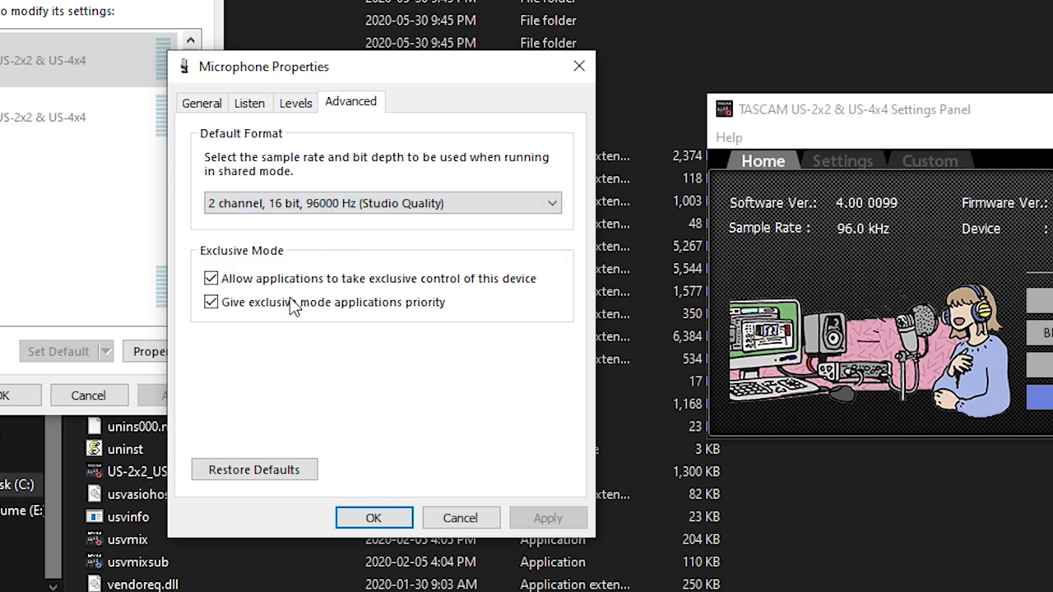
- Confirm Microphone Properties with OK and scroll the recording list to the US-4x4 microphone
click(366, 518)
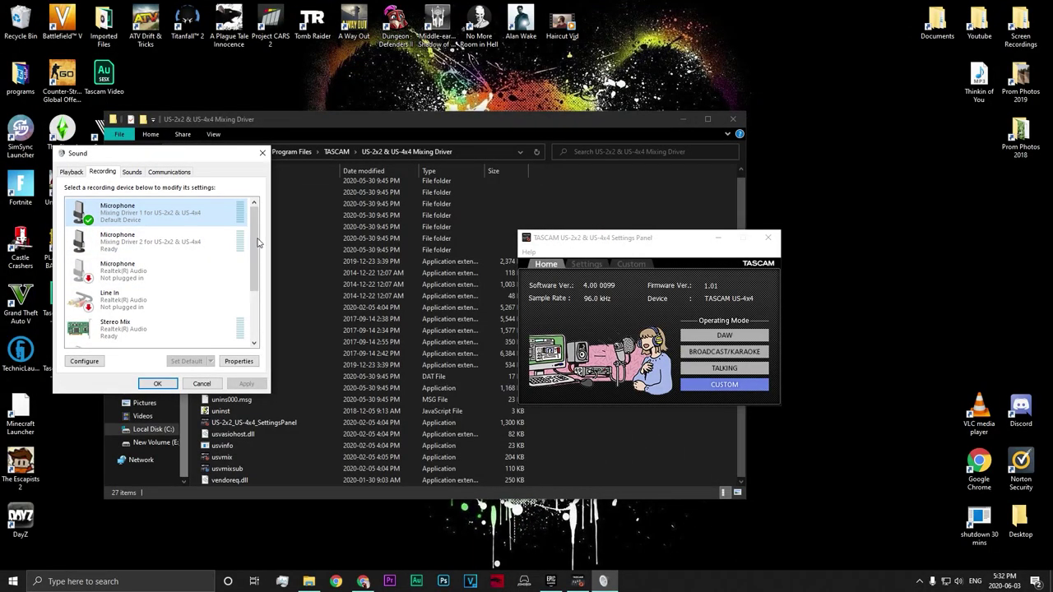
drag(258, 242, 253, 309)
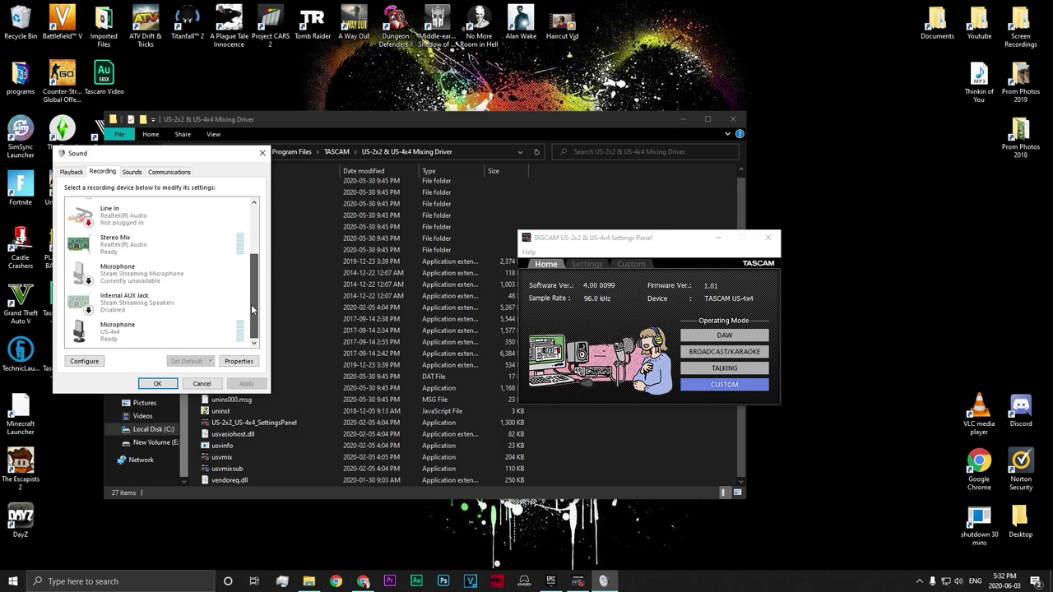
scroll(251, 304, up, 1)
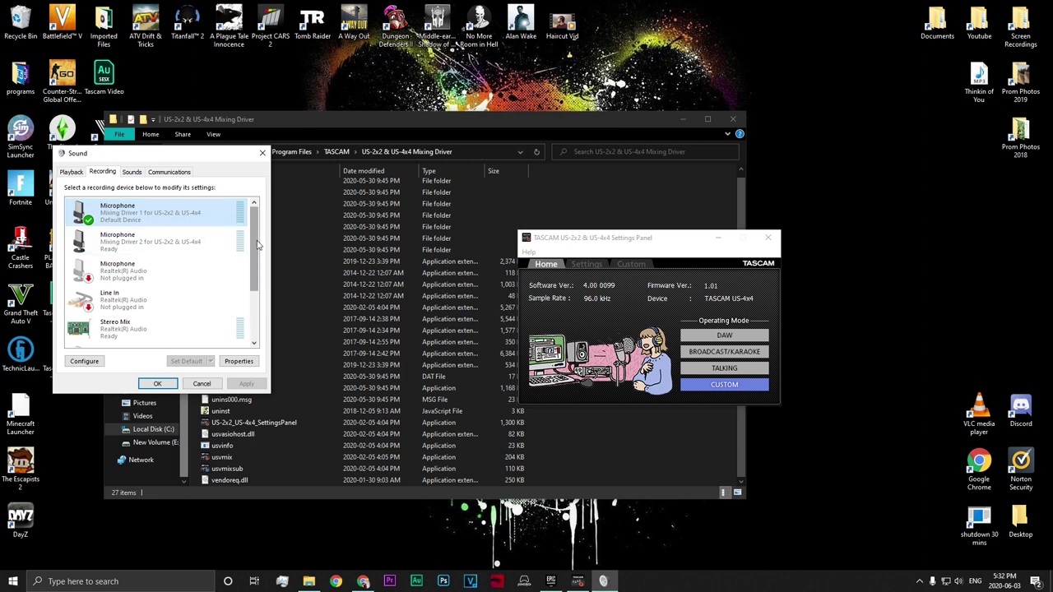
drag(262, 245, 261, 292)
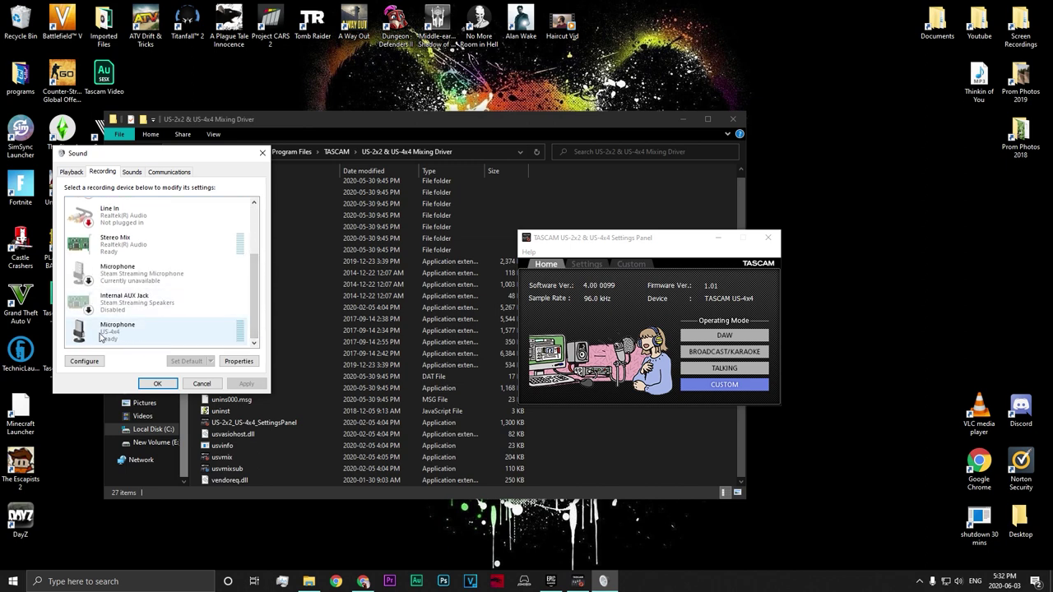
- Review the US-4x4 microphone's Listen to this device setting, then close its properties
right_click(200, 337)
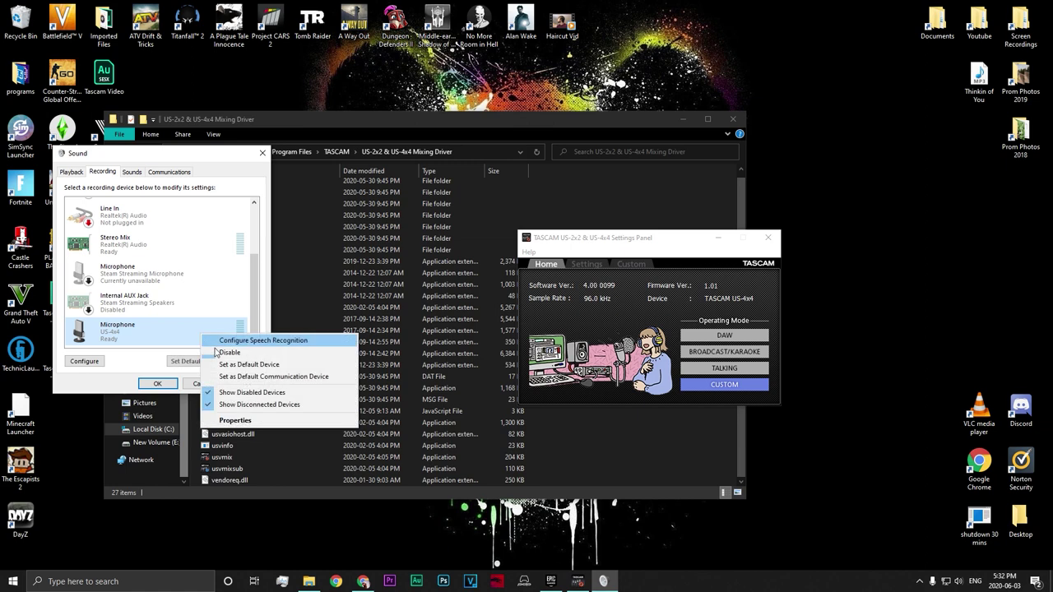
click(234, 421)
click(112, 214)
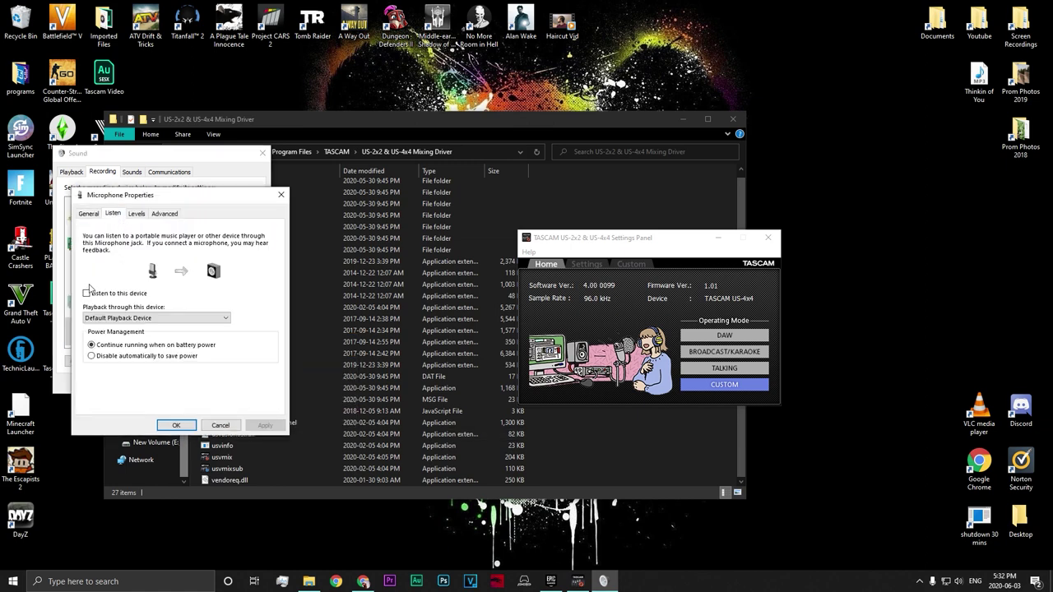
click(86, 293)
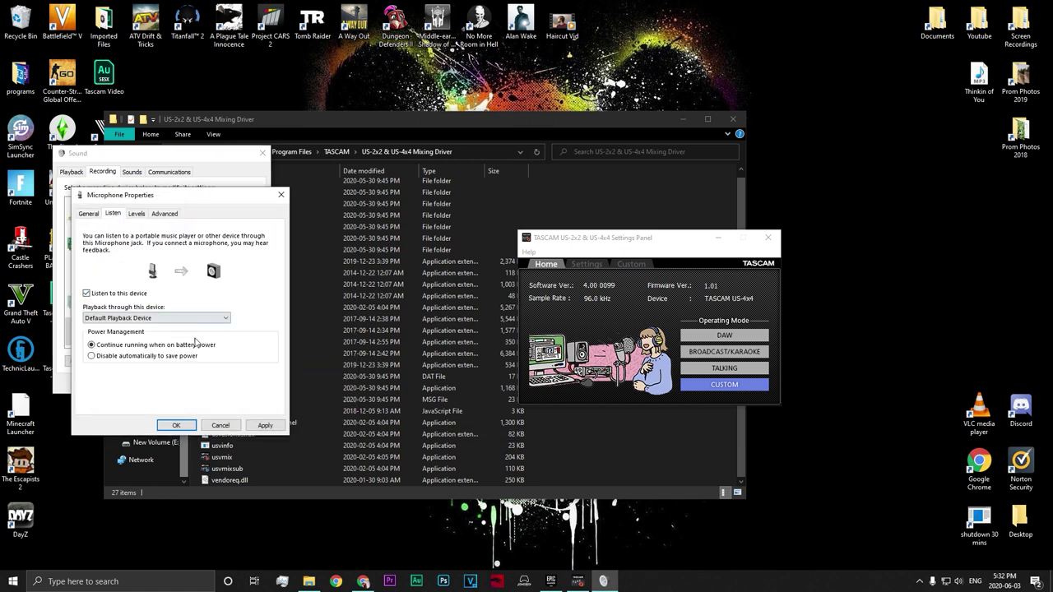
click(116, 293)
click(192, 424)
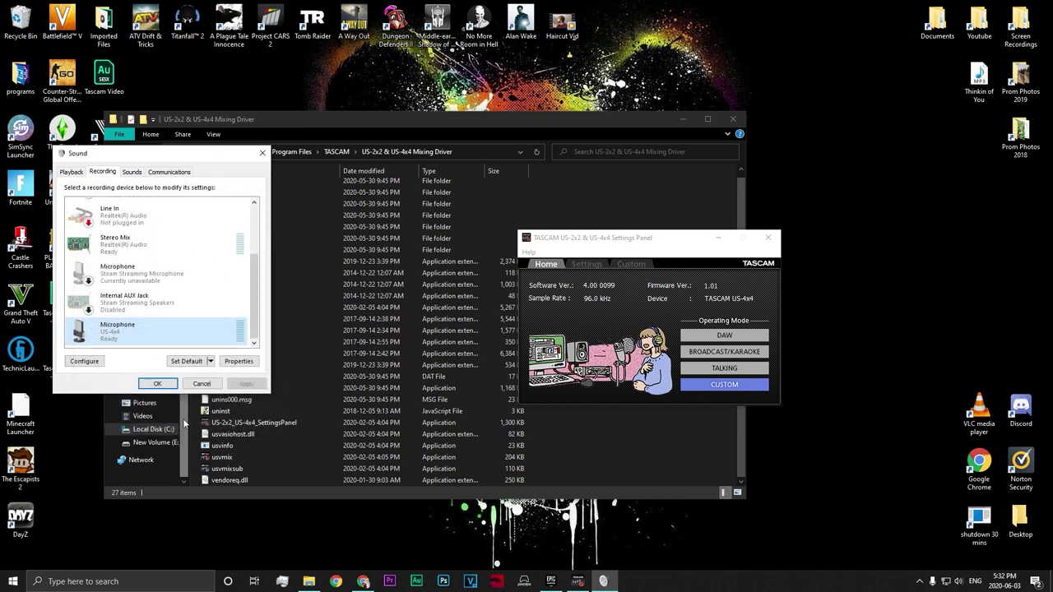
drag(255, 285, 253, 235)
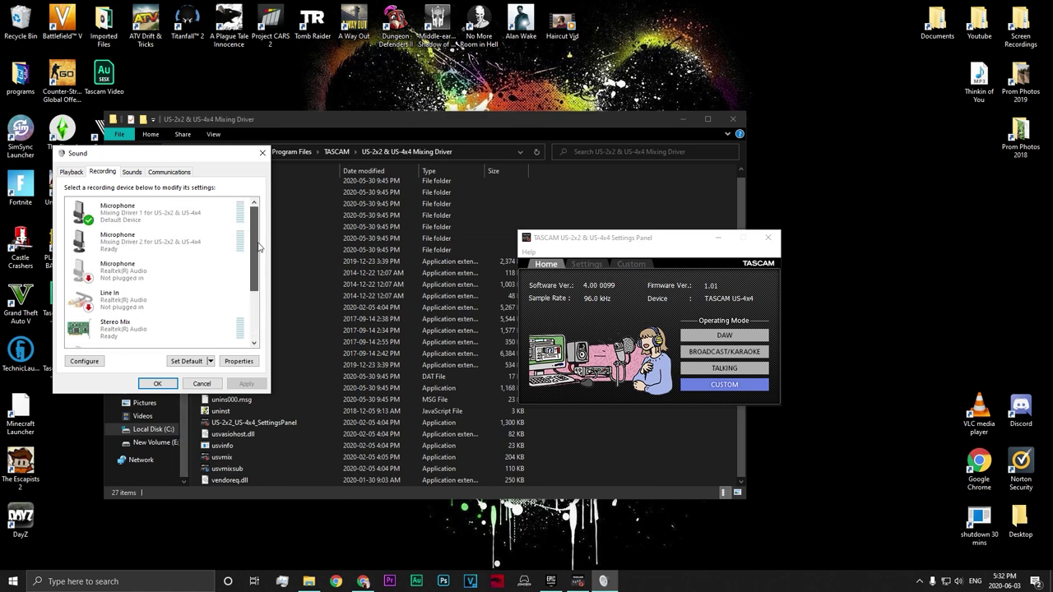
drag(160, 159, 160, 165)
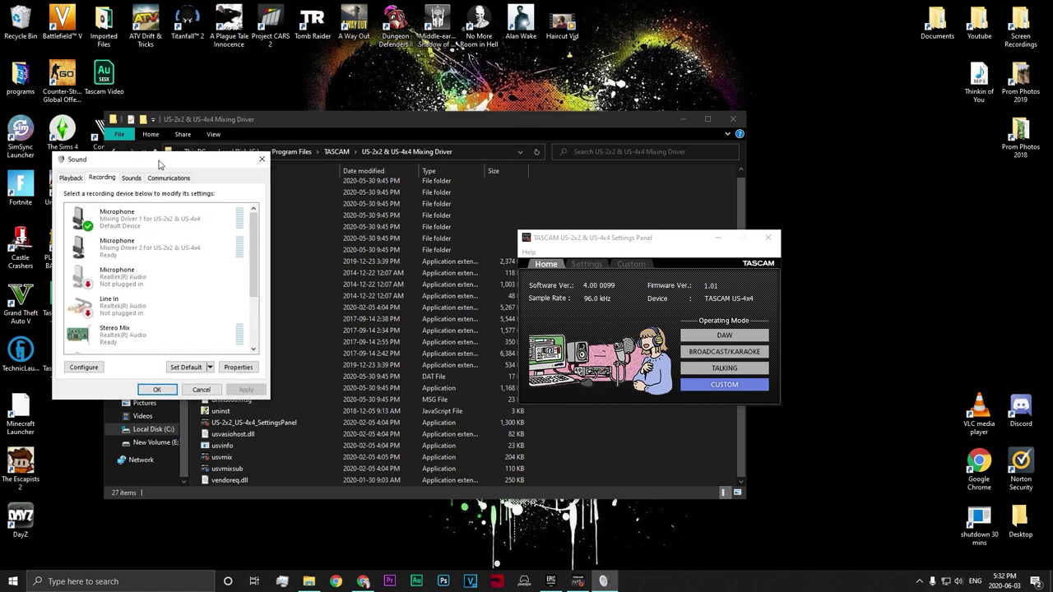
- Confirm the Sound dialog, then close the TASCAM Settings Panel and the driver folder window
click(159, 390)
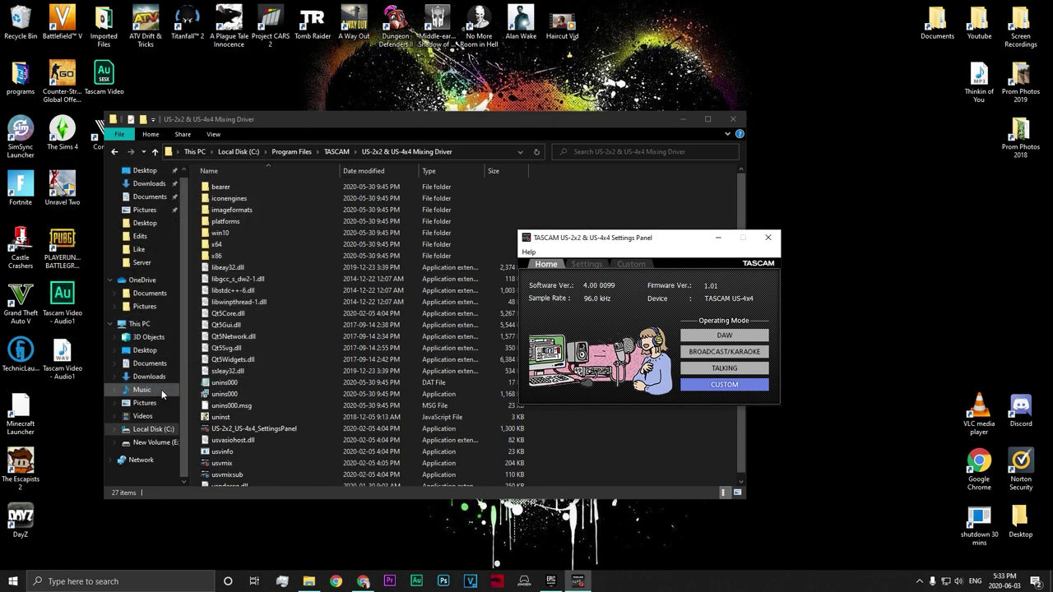
click(767, 238)
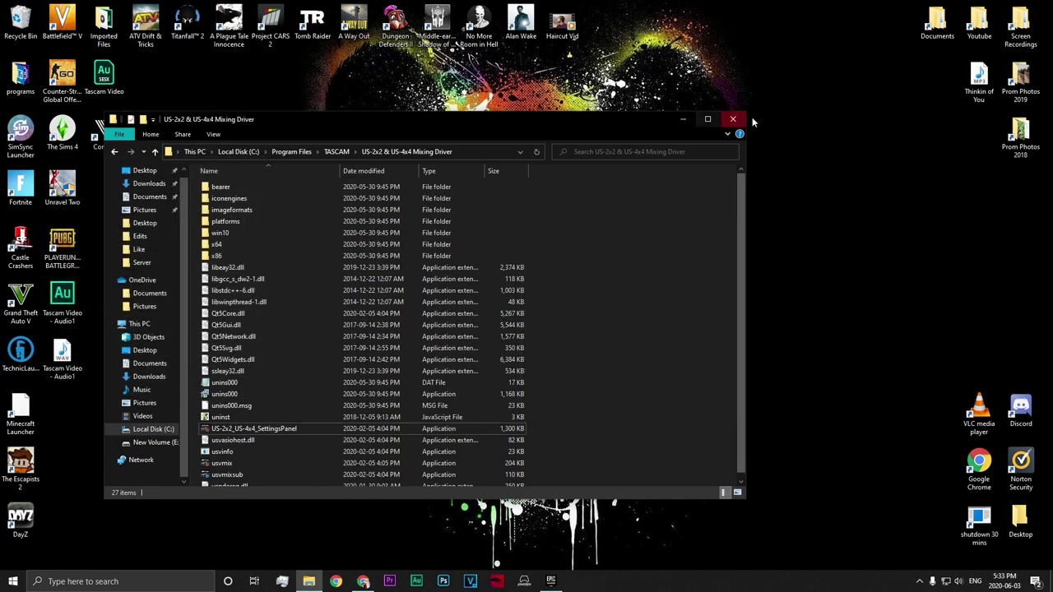
click(734, 119)
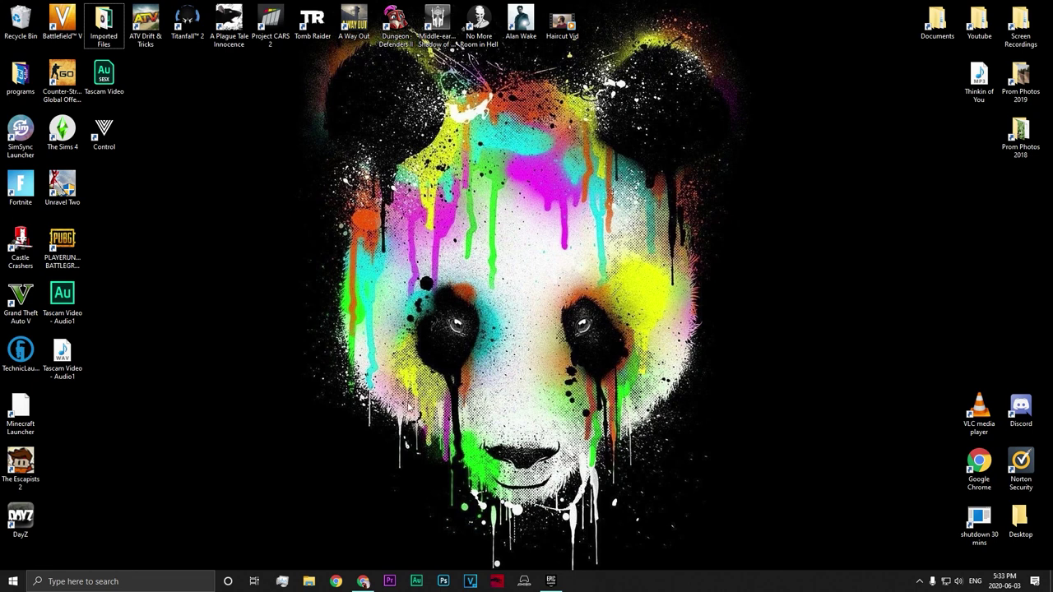
- Open the Start menu's Power options, then dismiss the menu without powering off
click(13, 581)
click(14, 557)
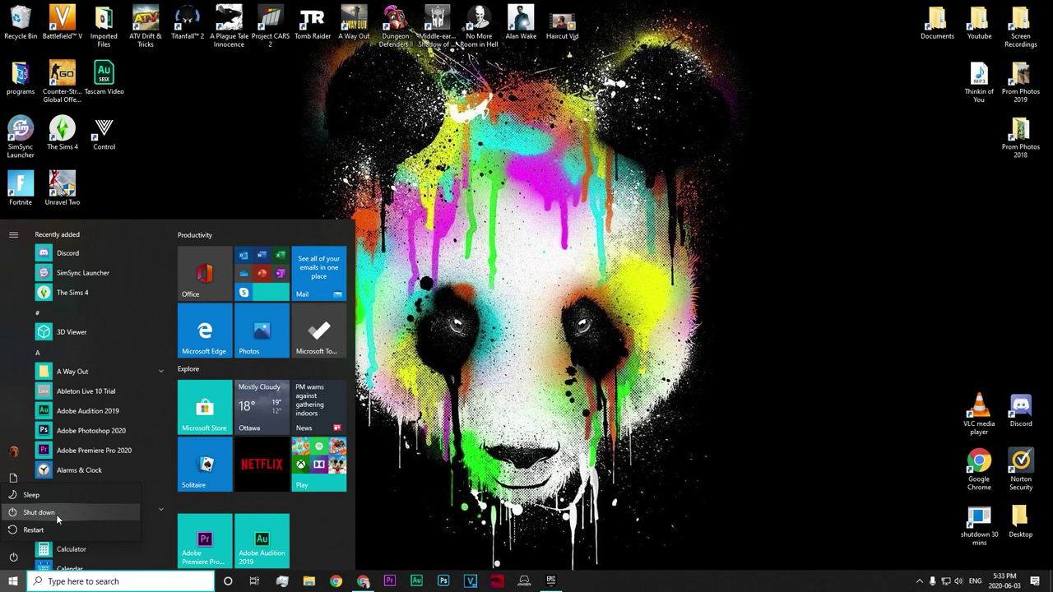
click(10, 583)
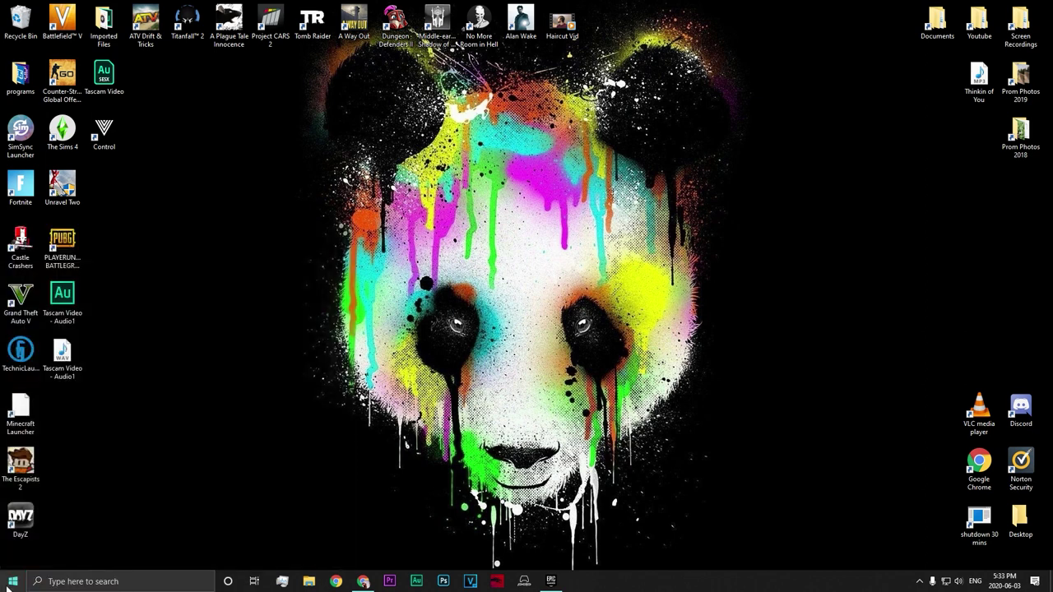
click(10, 582)
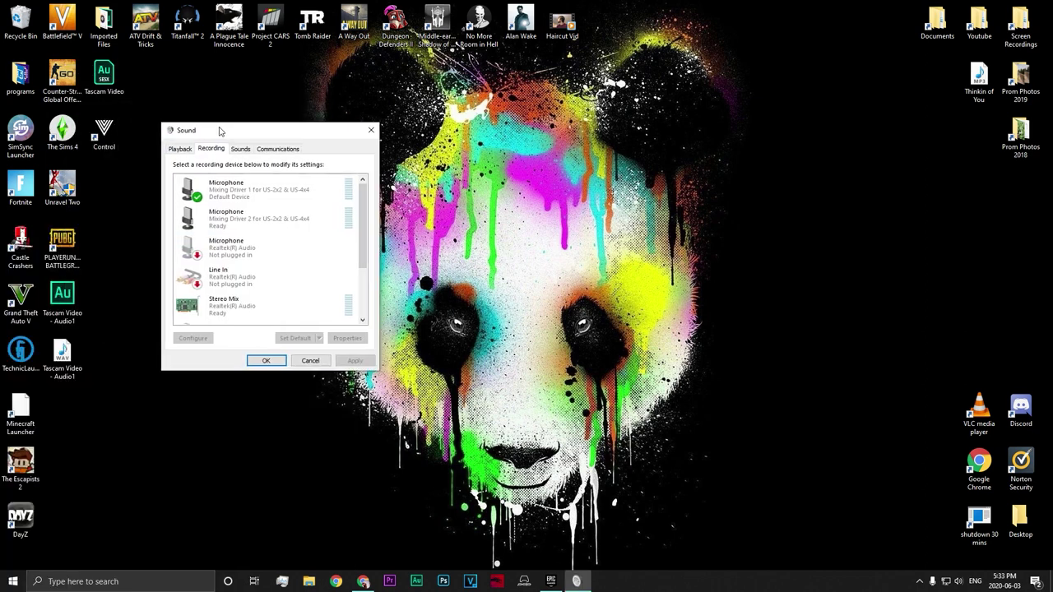
drag(217, 131, 237, 135)
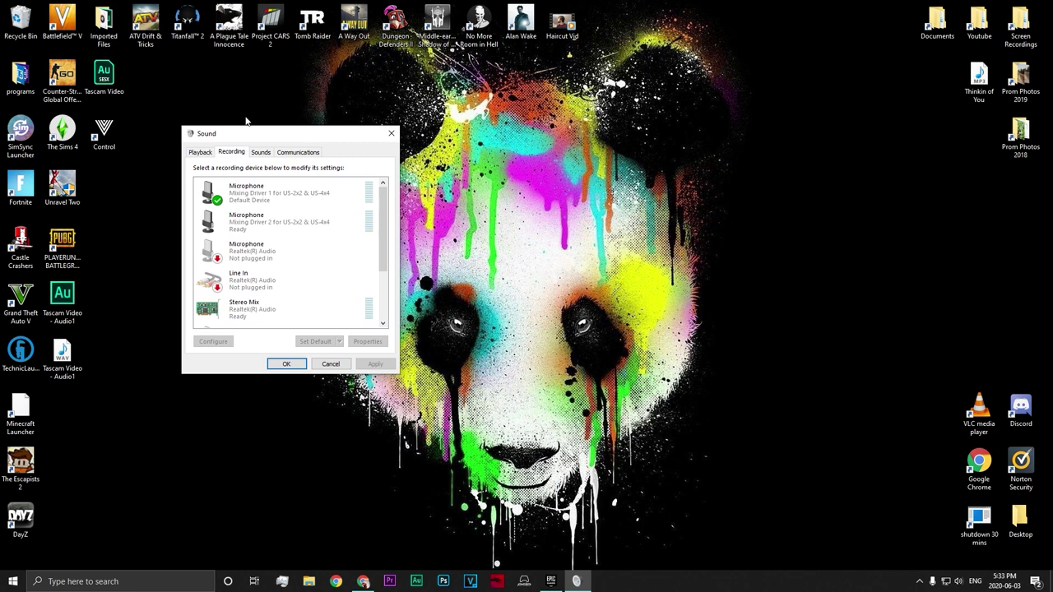
click(200, 155)
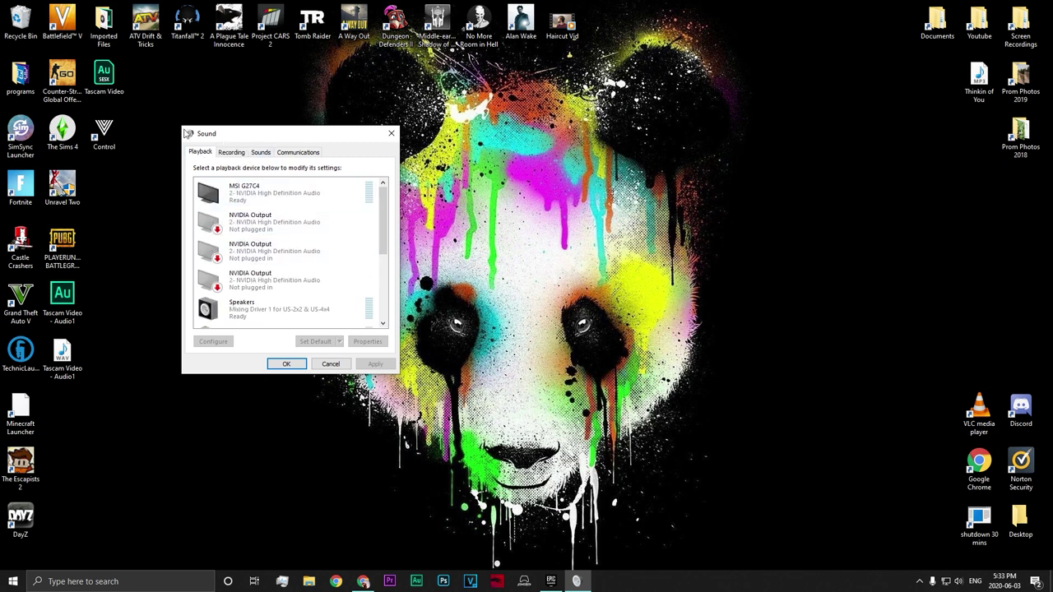
drag(383, 218, 383, 250)
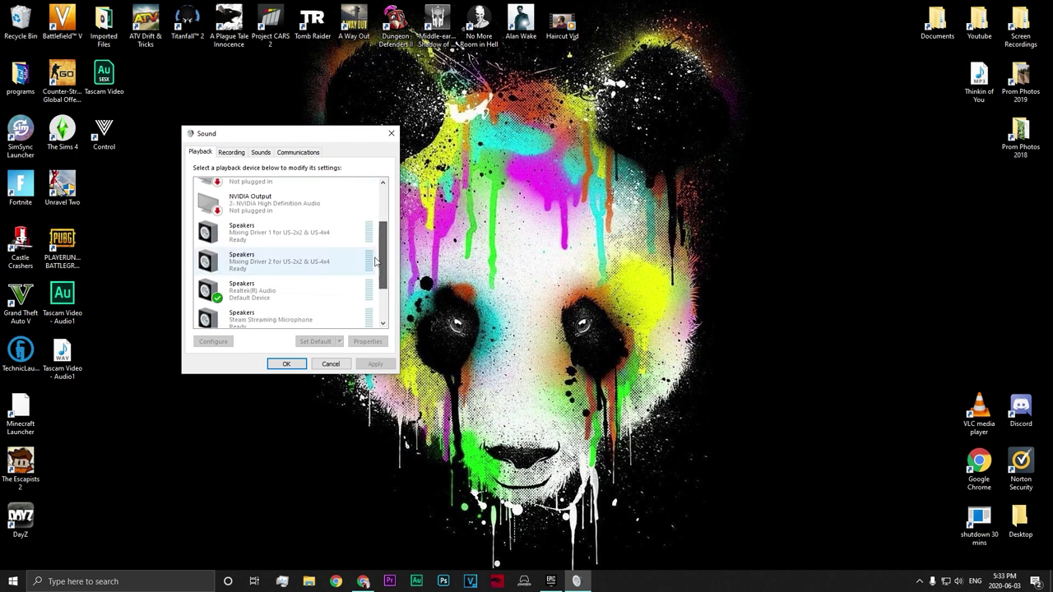
right_click(274, 289)
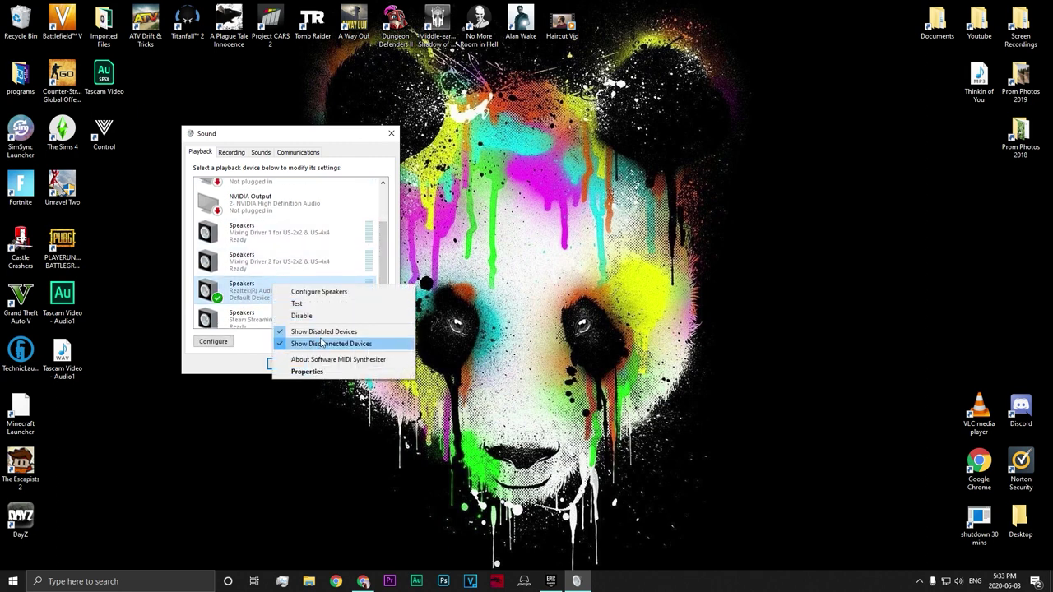
click(239, 294)
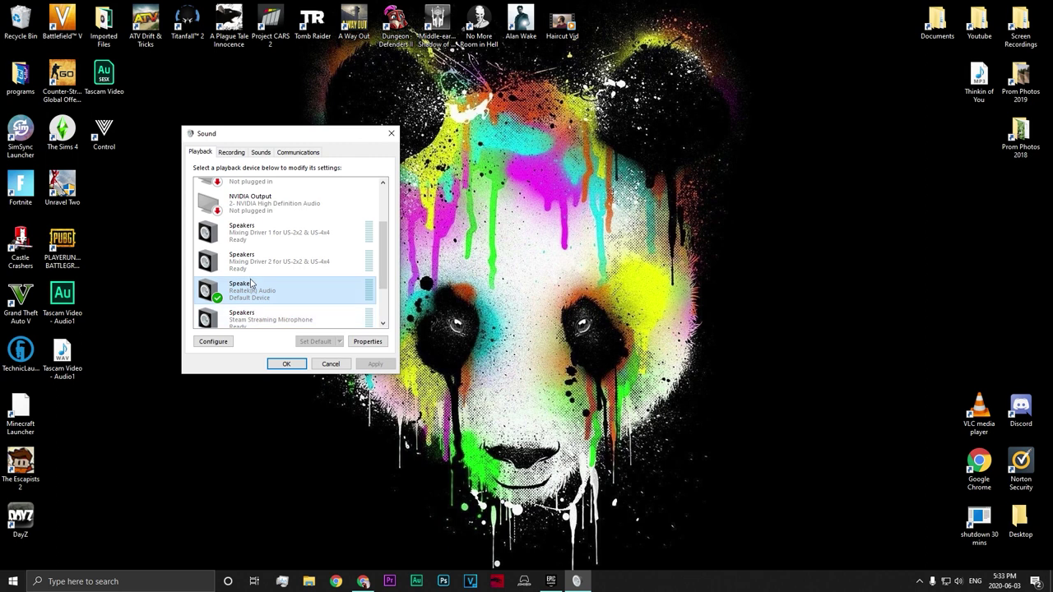
click(231, 152)
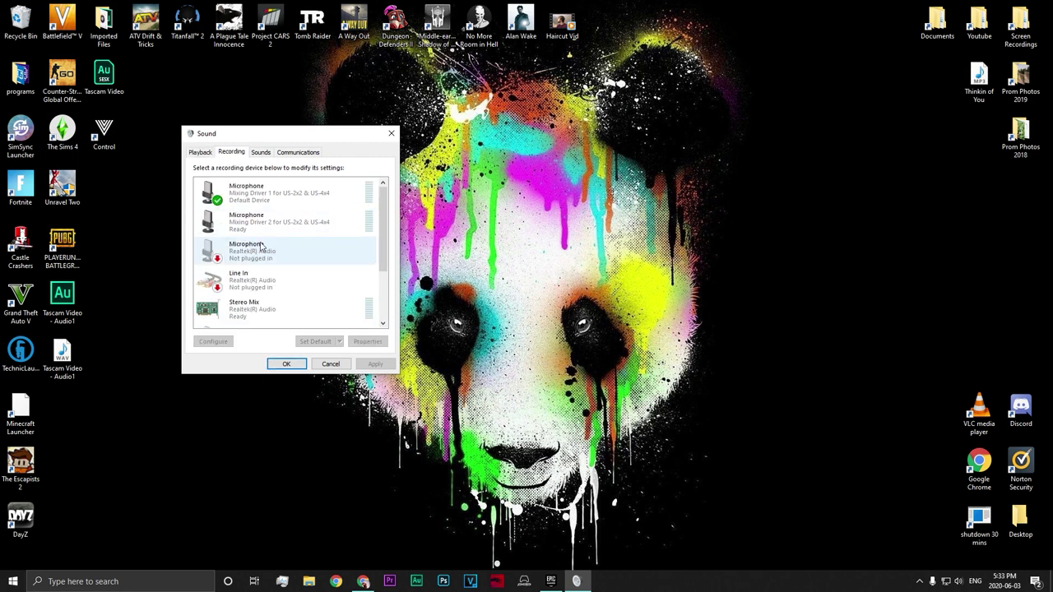
right_click(364, 195)
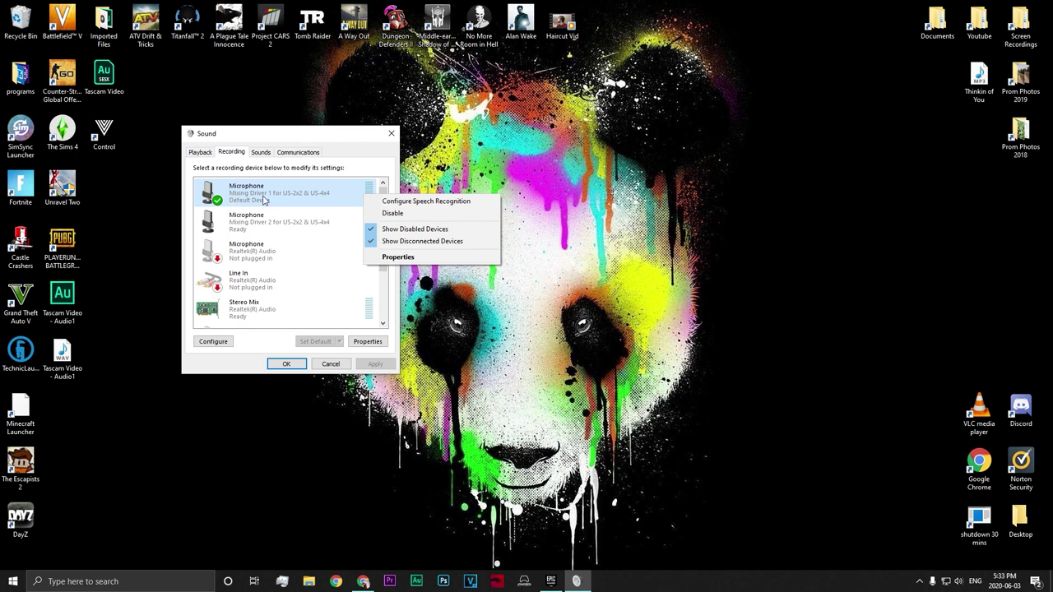
click(352, 146)
click(391, 133)
drag(334, 179, 440, 265)
- Set the GeForce Experience microphone Source to Mixing Driver 1, save, and close the overlay
key(alt+z)
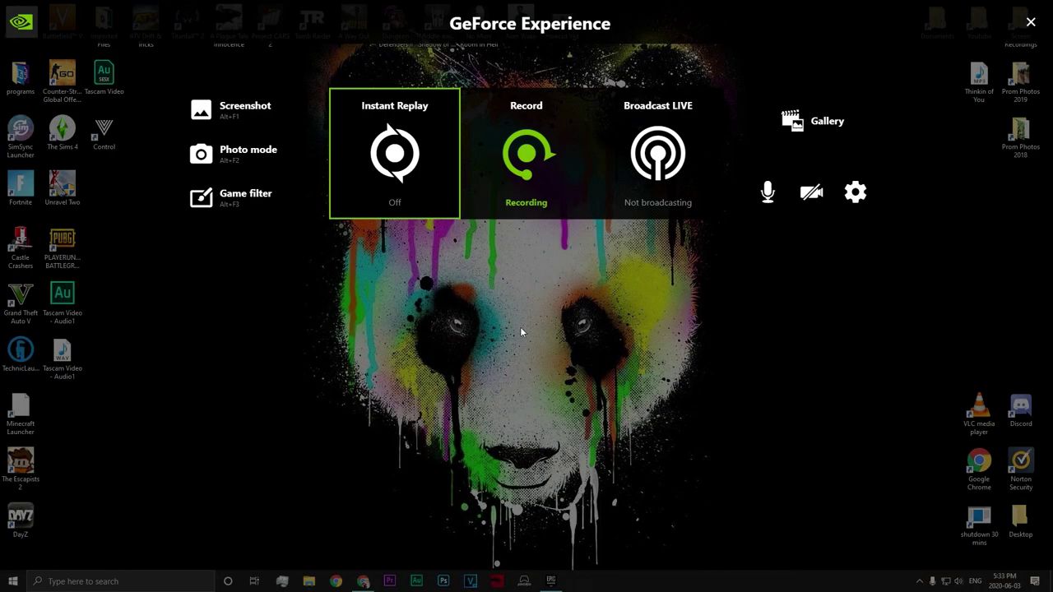
click(767, 192)
click(778, 302)
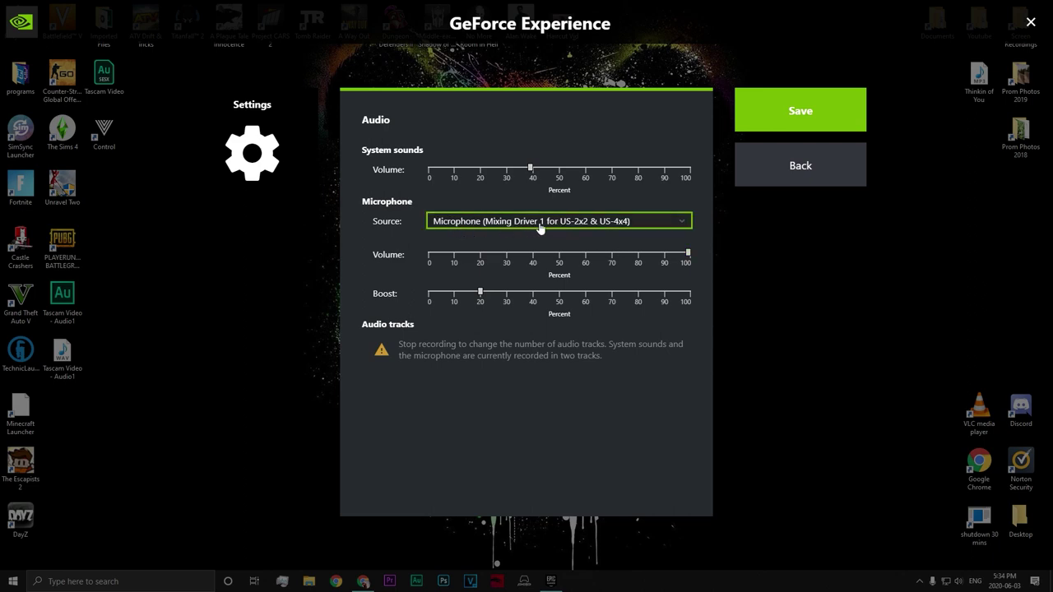
click(836, 132)
click(1031, 23)
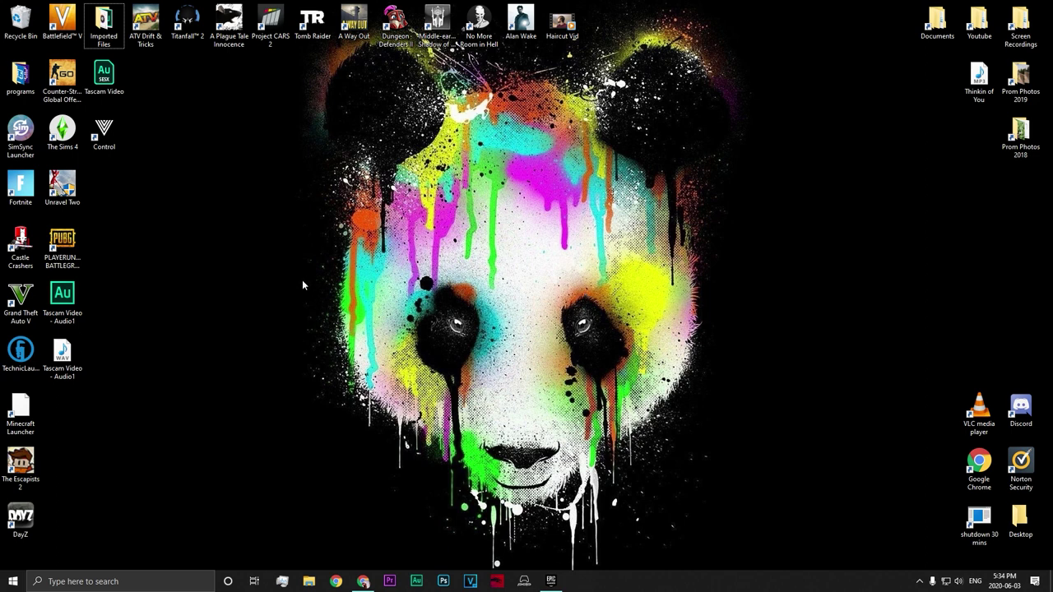
drag(303, 282, 365, 337)
key(super)
text(sound)
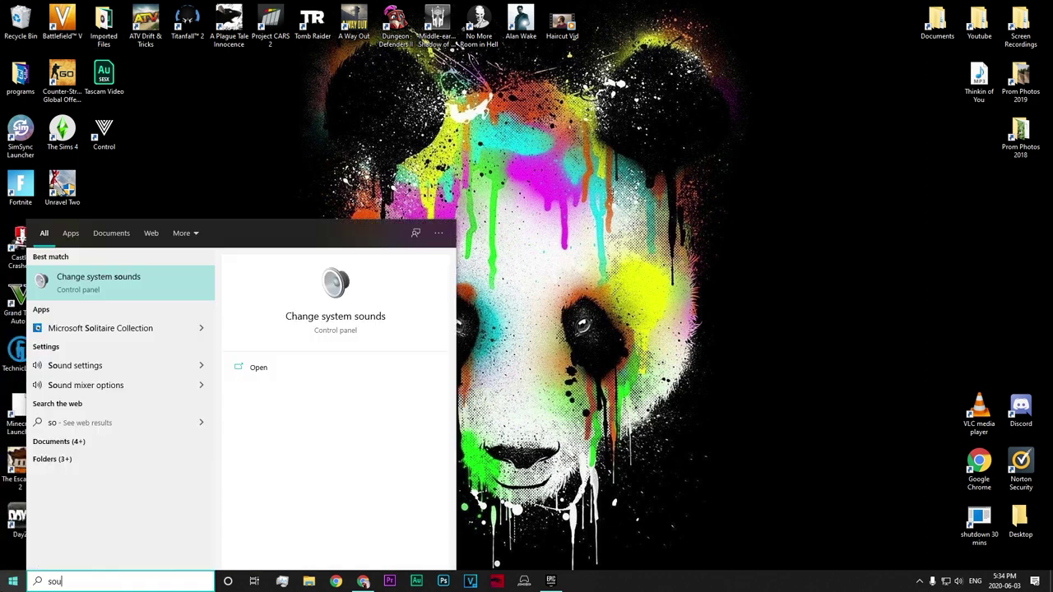
key(Return)
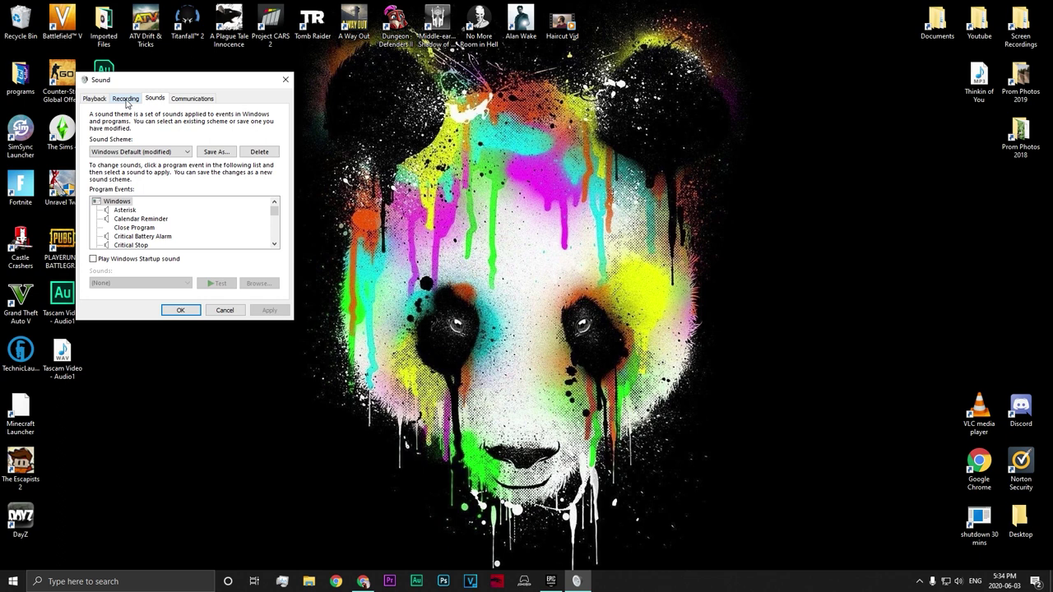
click(126, 98)
drag(144, 85, 334, 196)
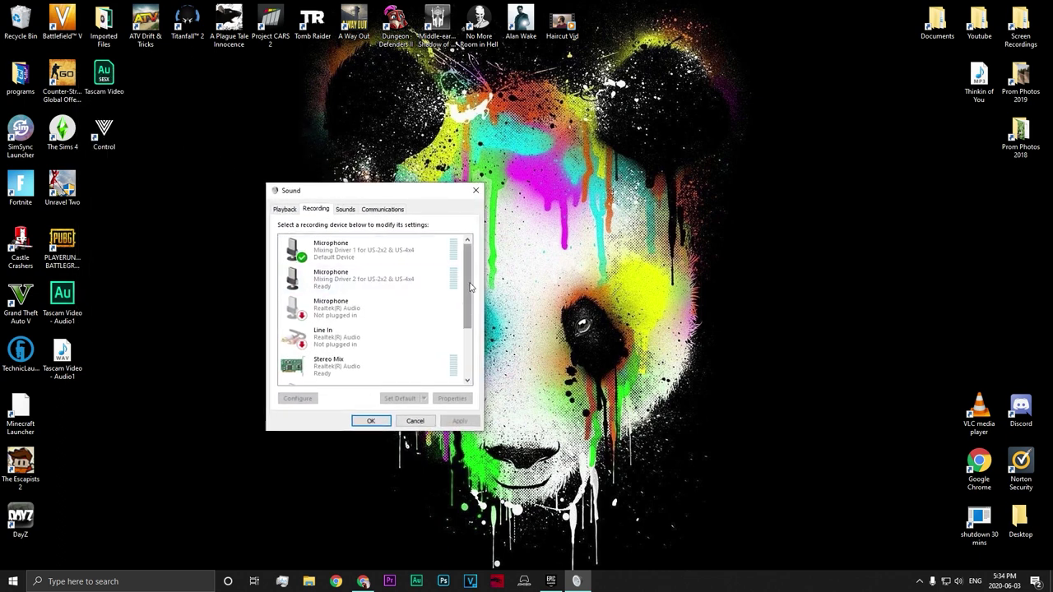
drag(470, 287, 470, 332)
right_click(371, 372)
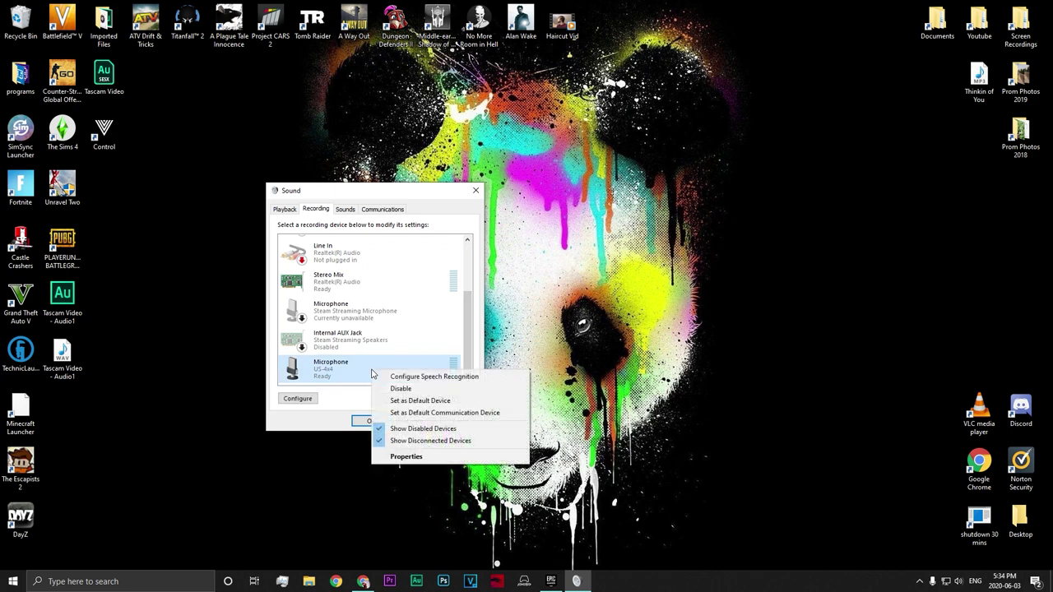
click(348, 378)
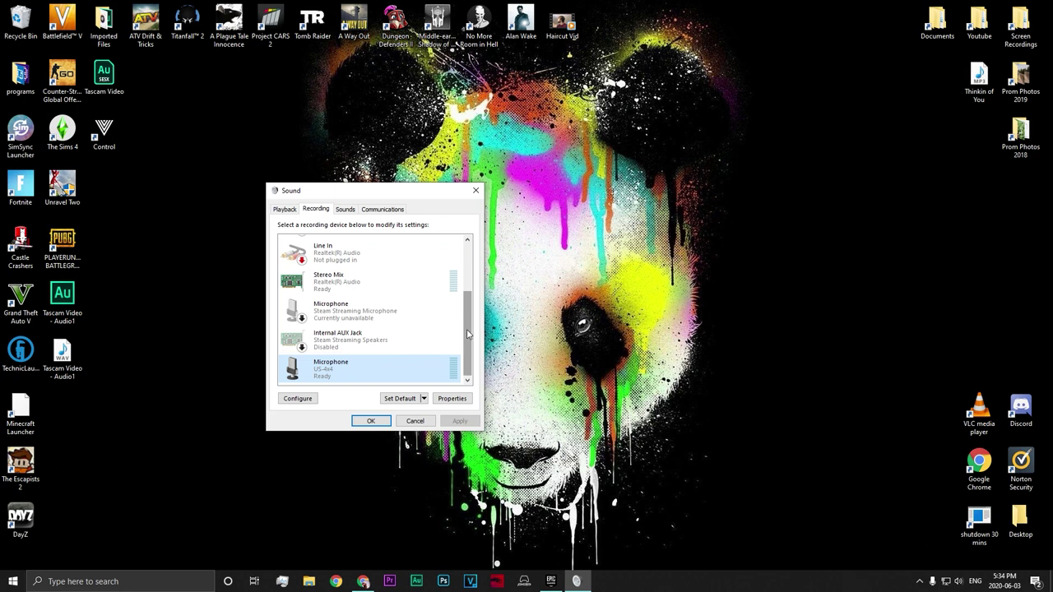
drag(467, 333, 470, 266)
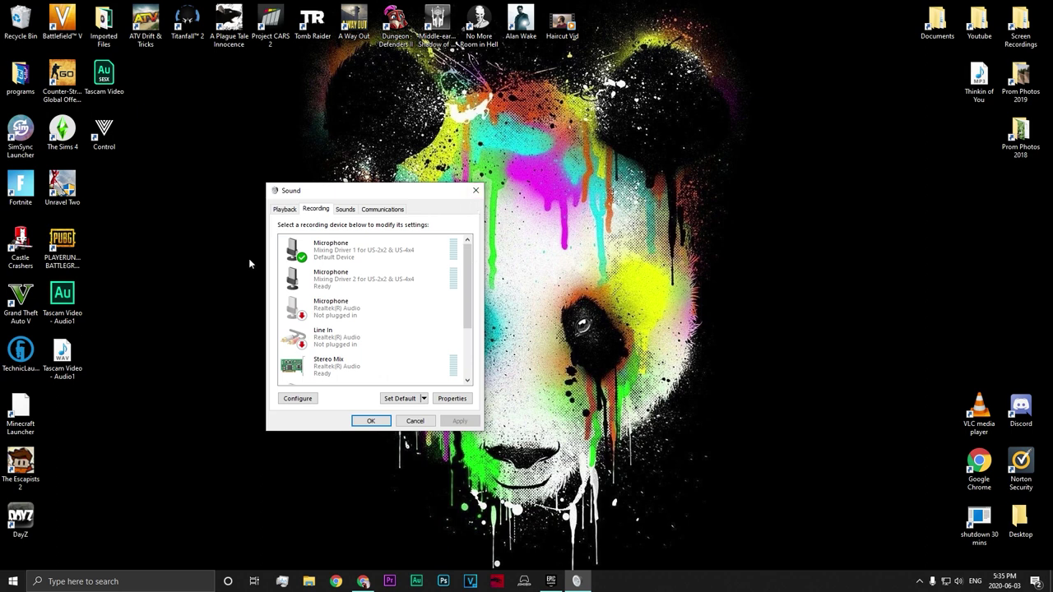
click(288, 210)
scroll(457, 321, down, 2)
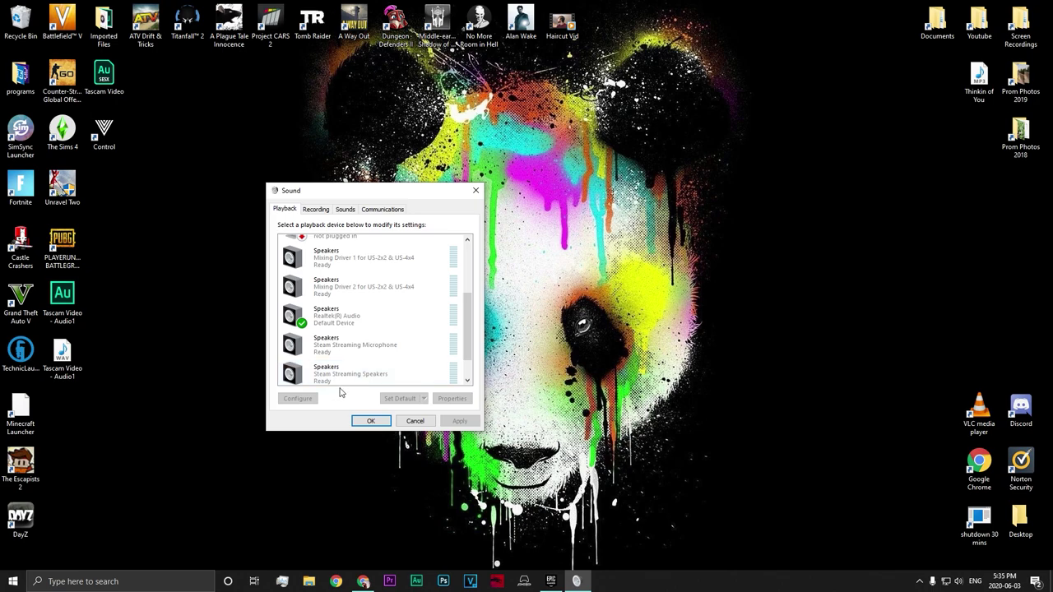
click(372, 425)
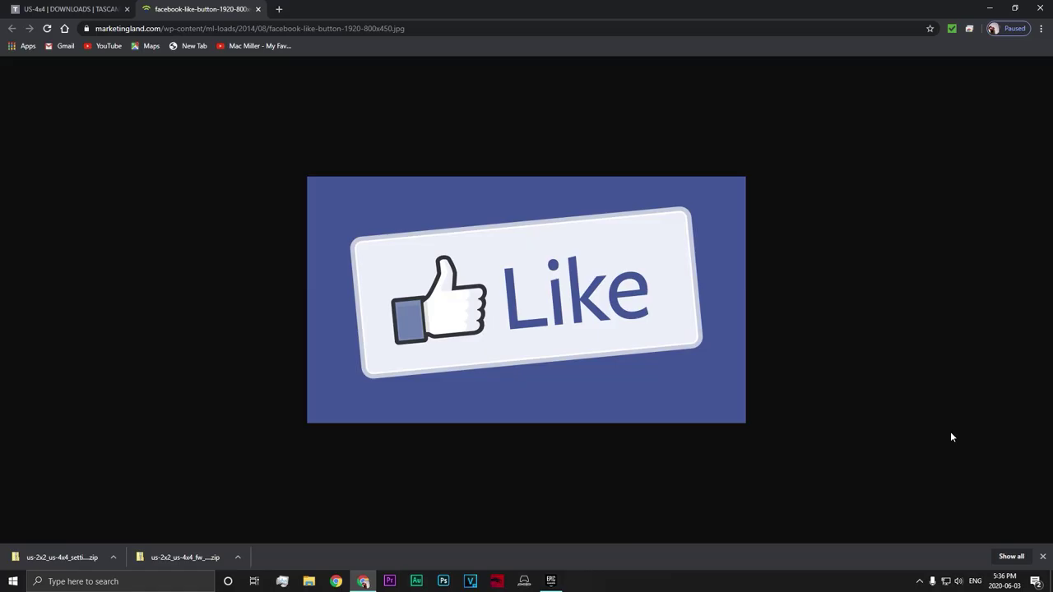